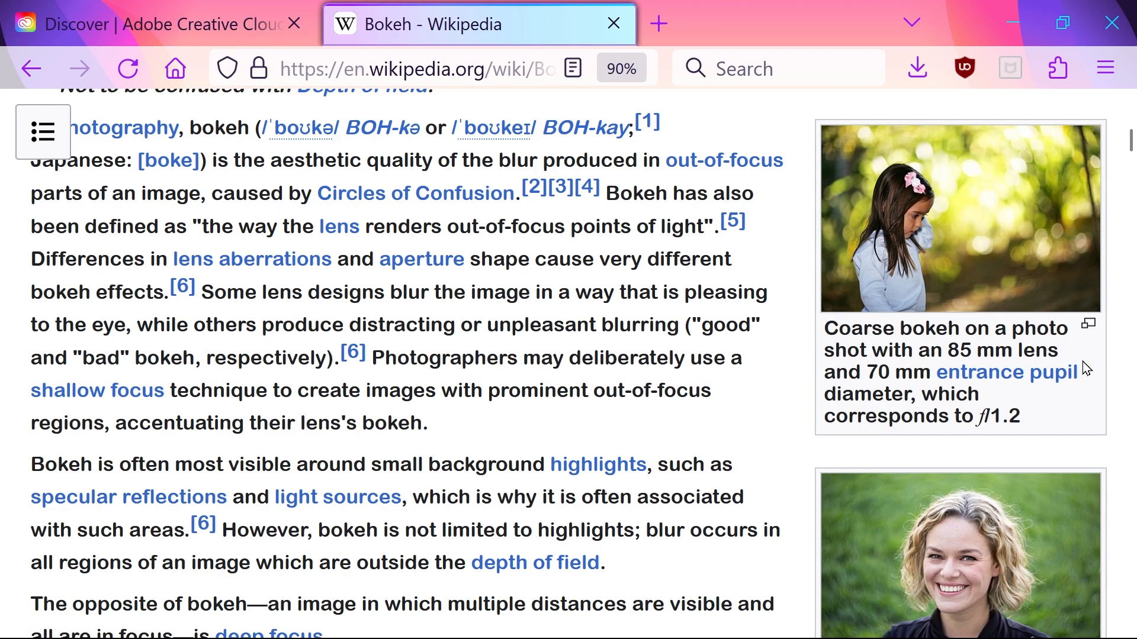
pyautogui.scroll(-3, 1016, 453)
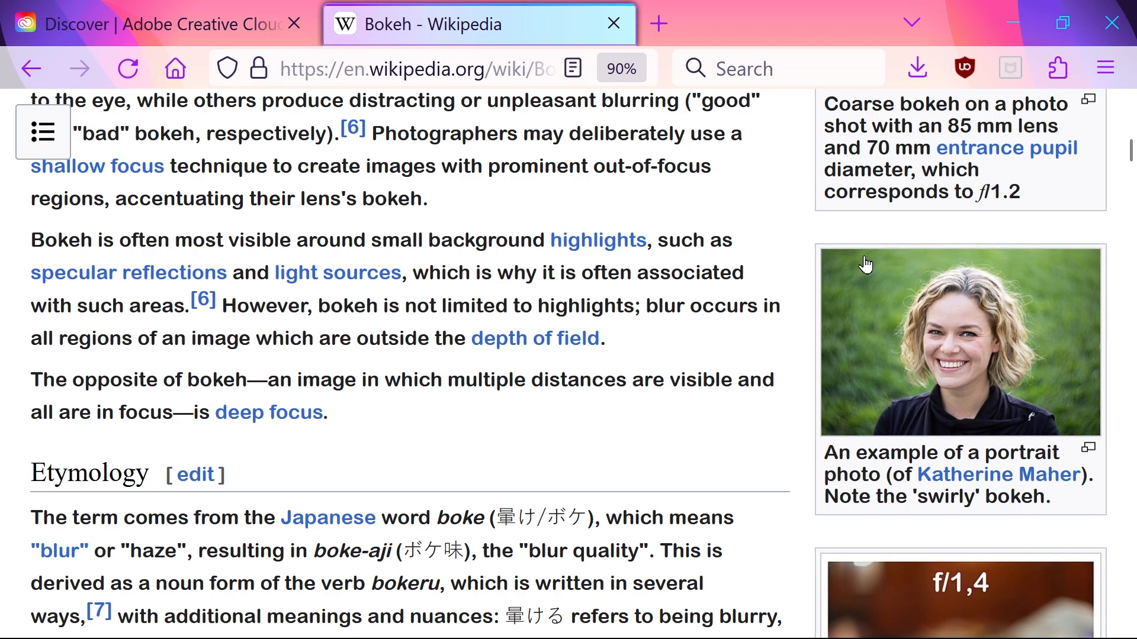
pyautogui.scroll(-2, 864, 265)
pyautogui.scroll(-3, 848, 249)
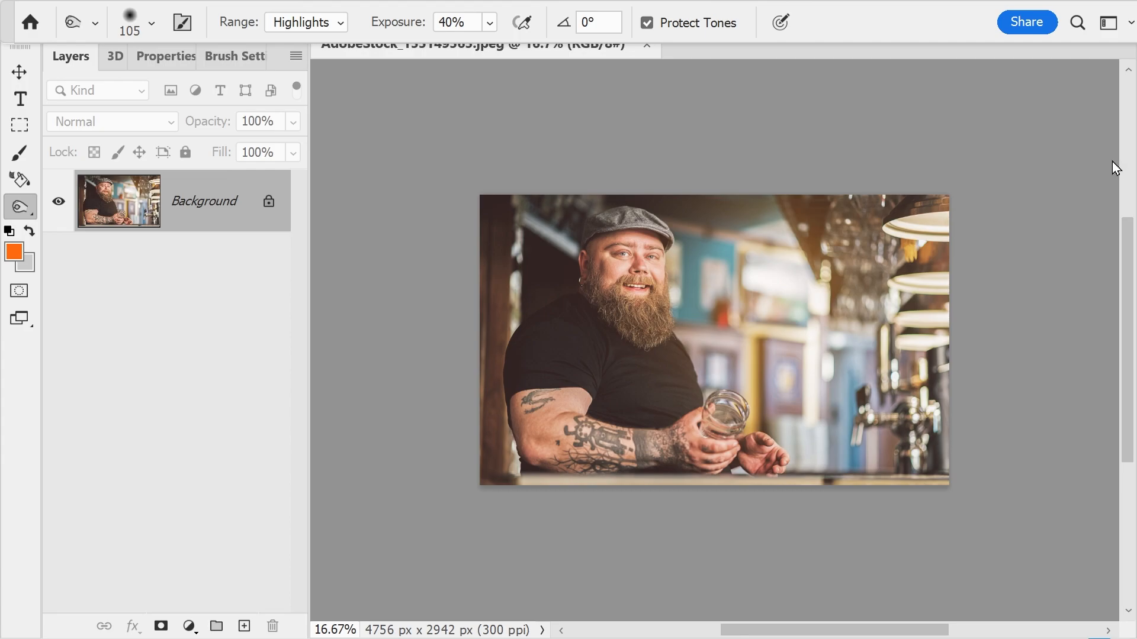
# - Switch to Photoshop and load the action file BokehBomb.atn from the Bokeh Bomb Action folder
pyautogui.moveTo(7, 32); pyautogui.dragTo(24, 109)
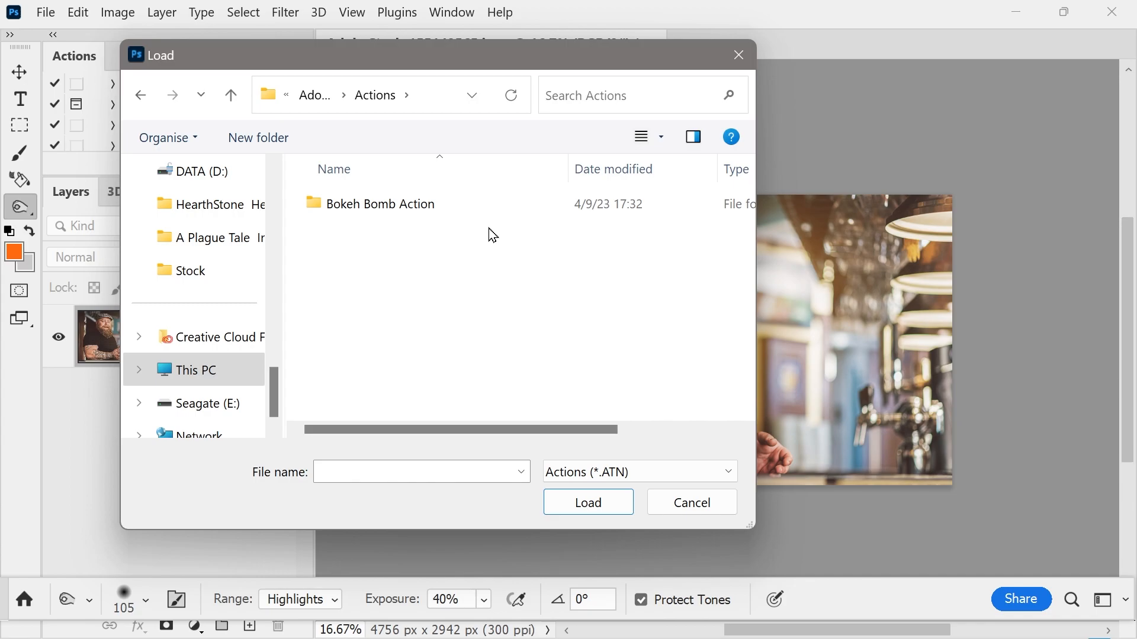
pyautogui.doubleClick(404, 206)
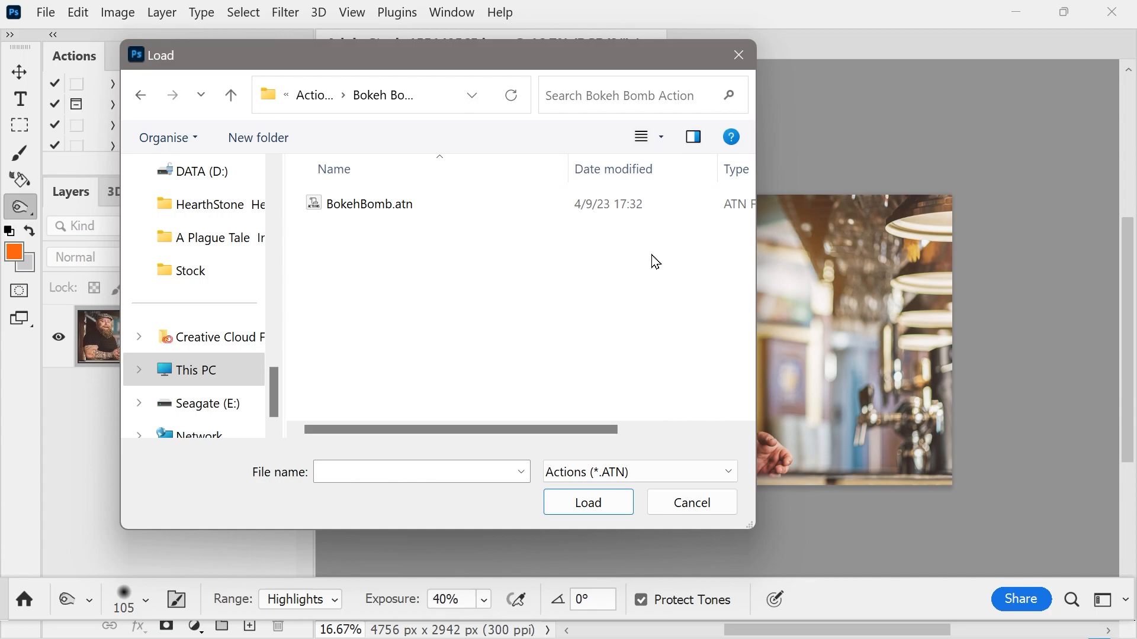
pyautogui.click(392, 204)
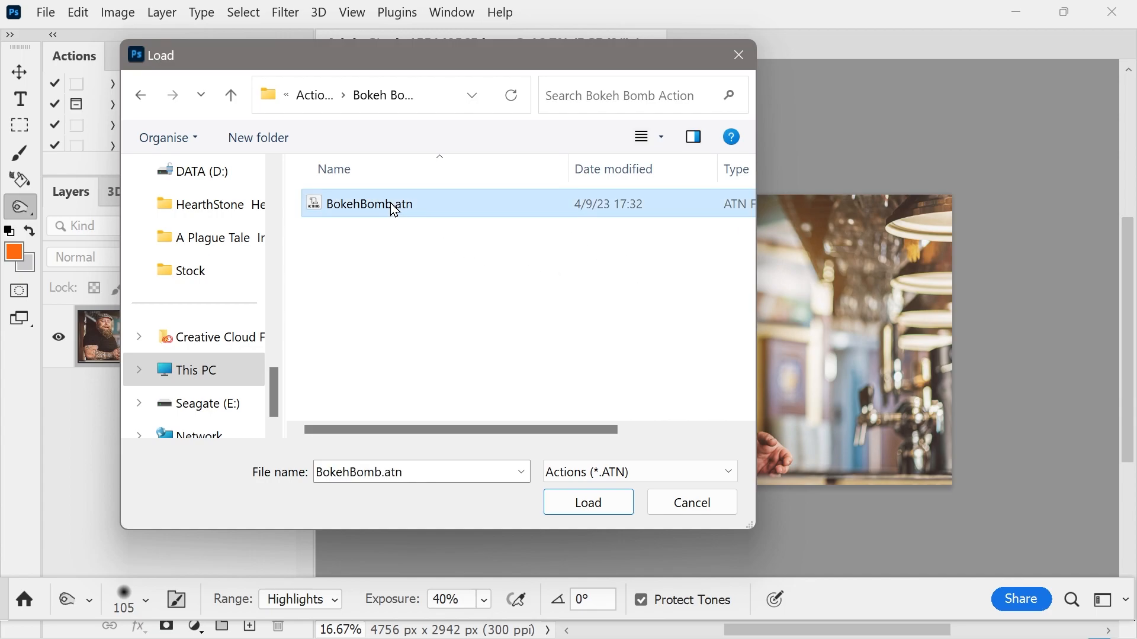
pyautogui.doubleClick(356, 208)
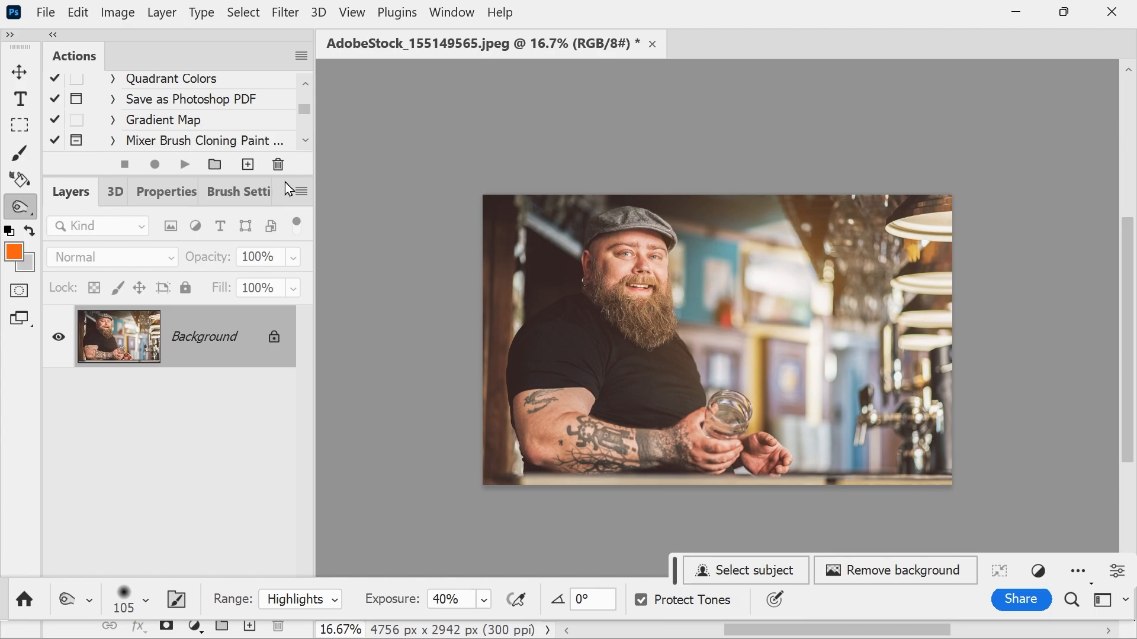
# - Show the Brushes panel and load the gradient file BokehGradients.grd
pyautogui.click(471, 9)
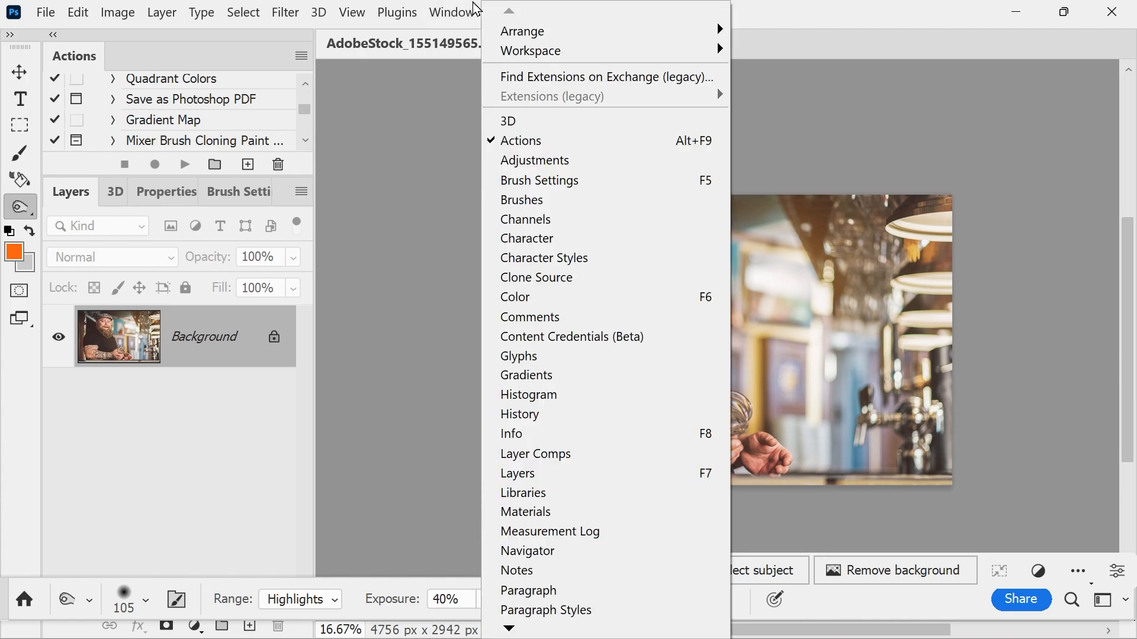
pyautogui.click(527, 201)
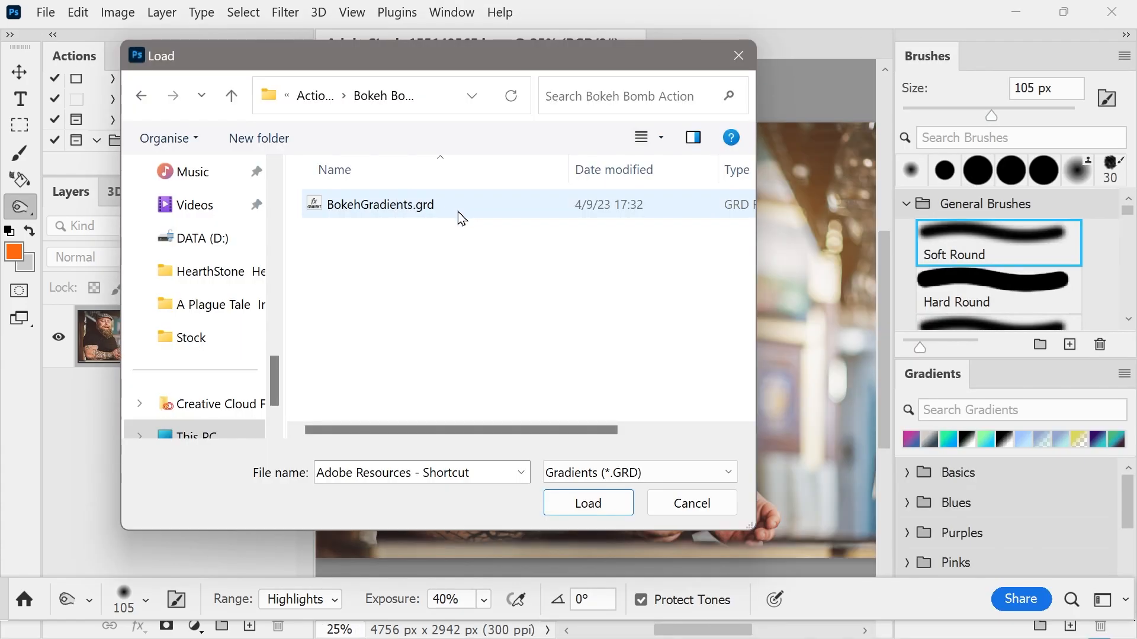
pyautogui.click(382, 206)
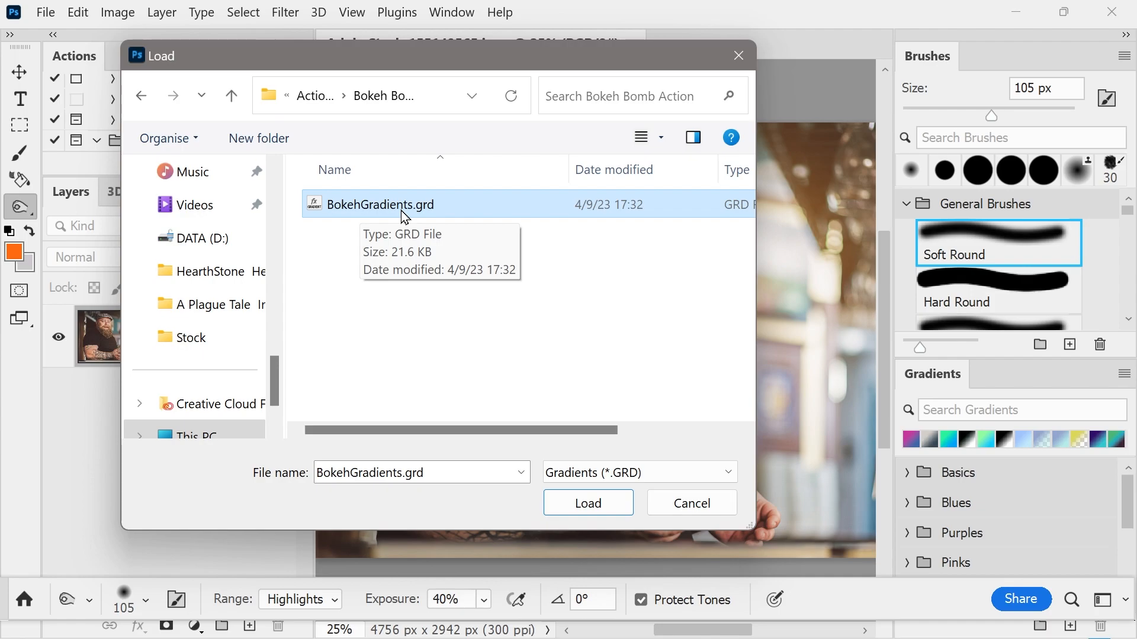
pyautogui.doubleClick(401, 205)
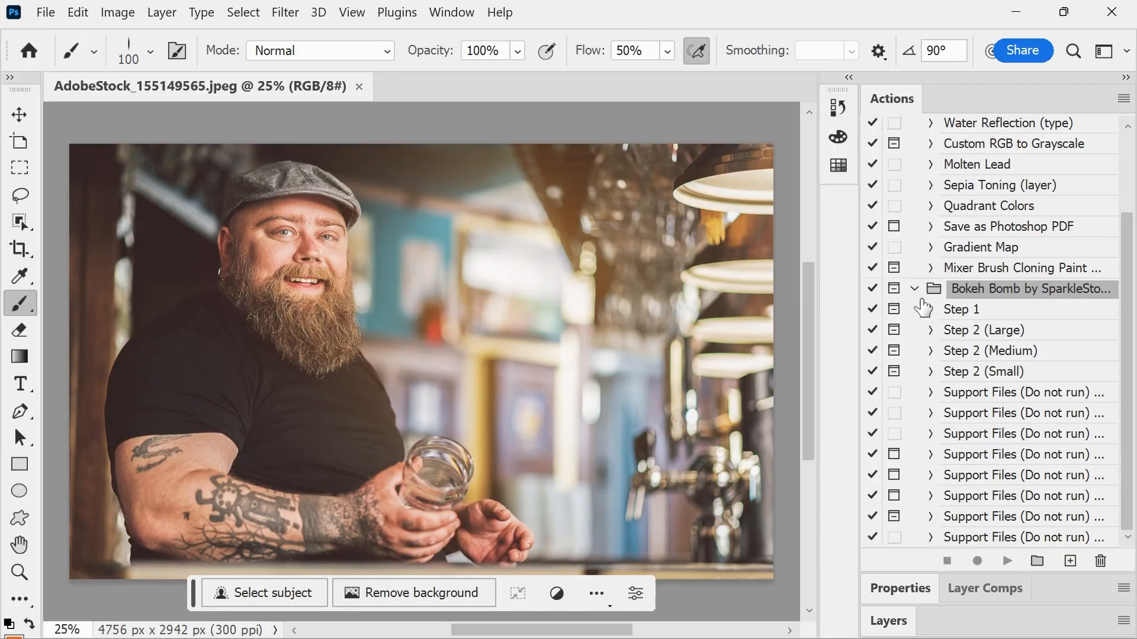
# - Run the Step 1 action from the Bokeh Bomb action set on the bar photo
pyautogui.click(914, 292)
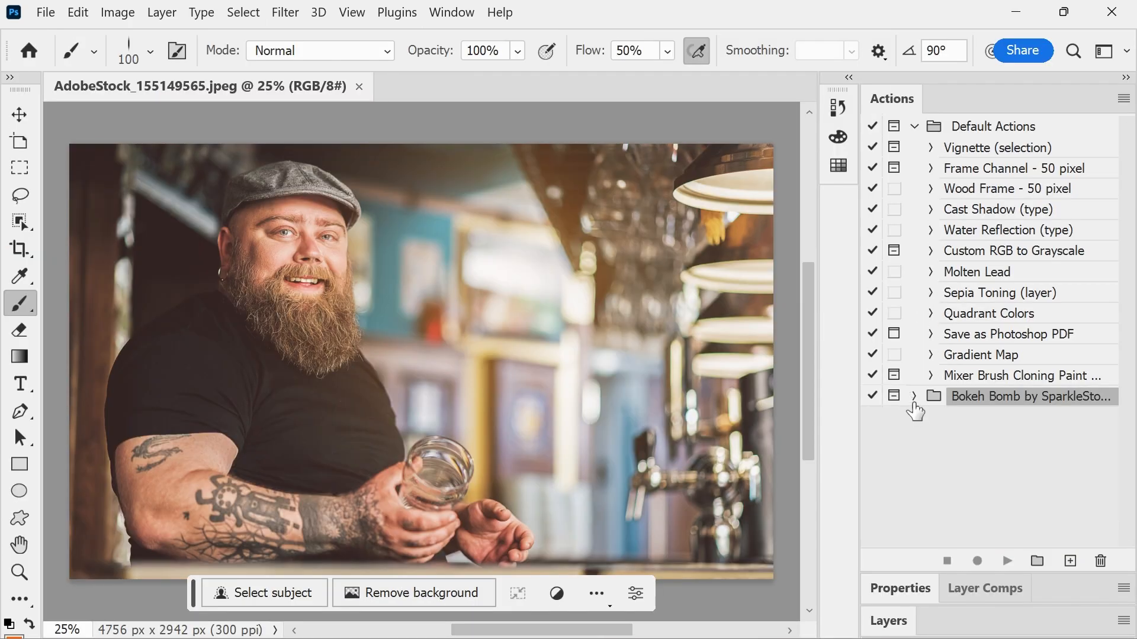
pyautogui.click(914, 398)
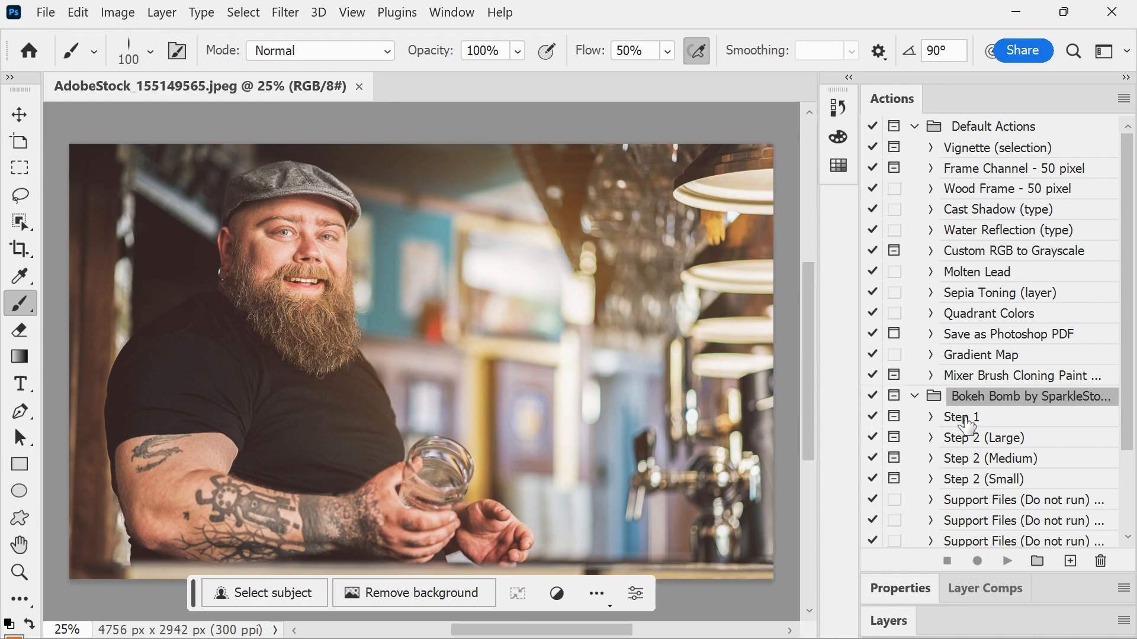
pyautogui.click(964, 418)
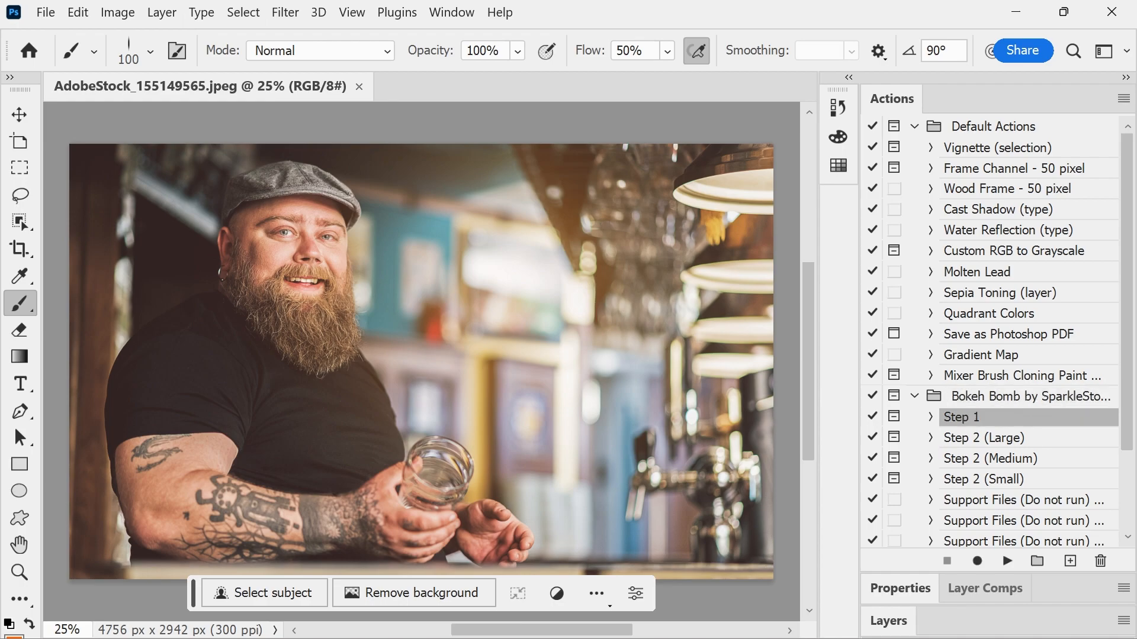
pyautogui.moveTo(1125, 333); pyautogui.dragTo(1124, 408)
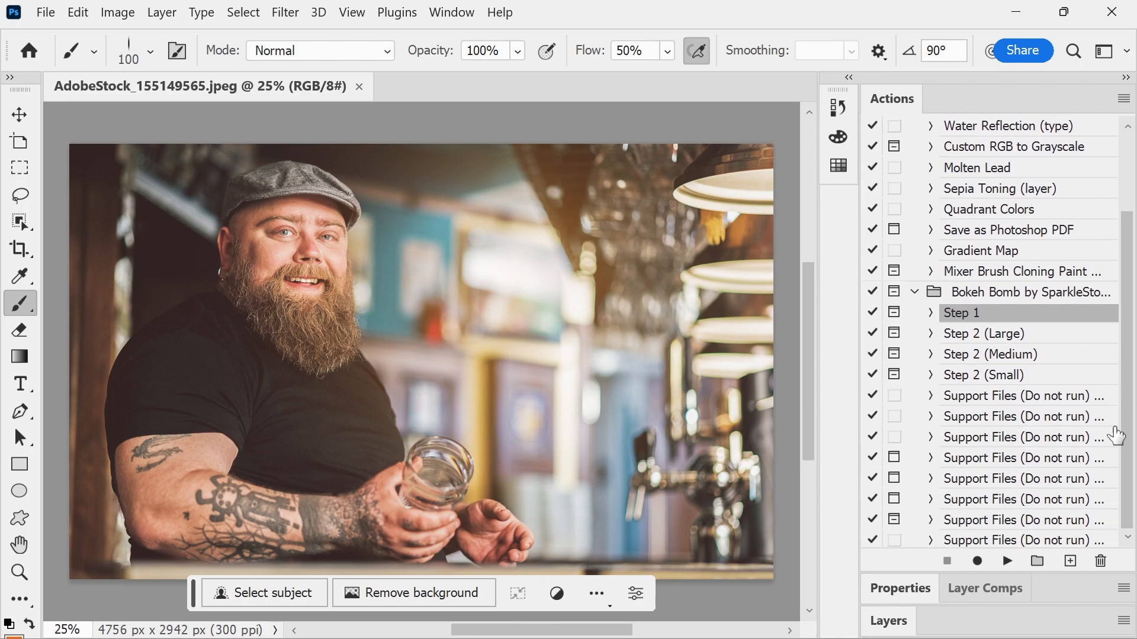
pyautogui.click(1008, 562)
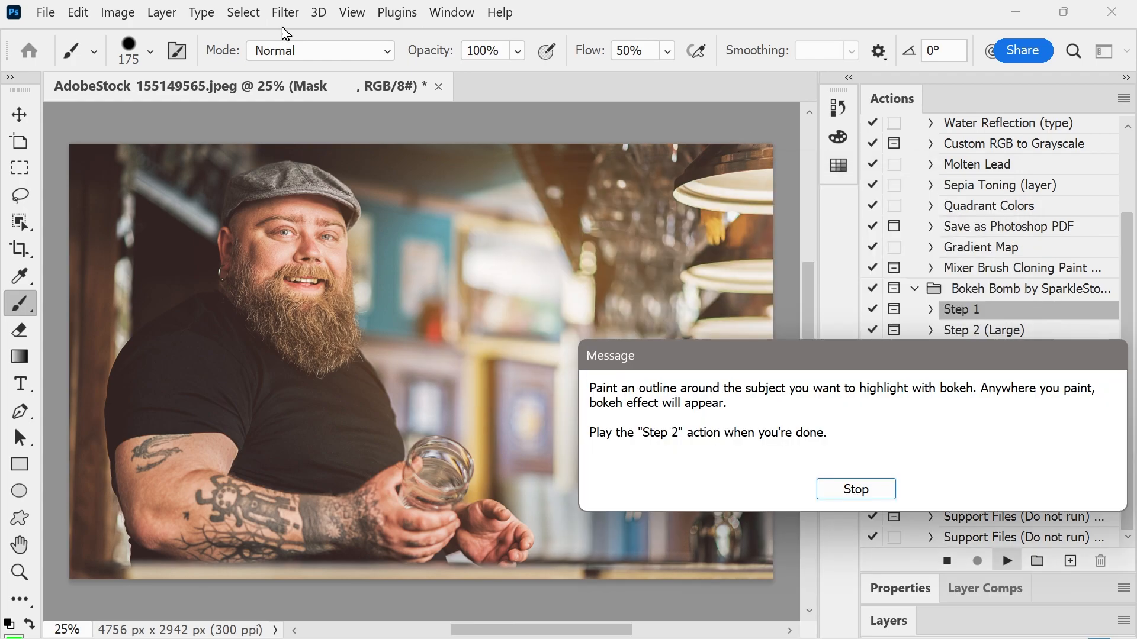
# - Dismiss the action's message and paint a brush outline all around the bearded man to mark the bokeh area
pyautogui.moveTo(724, 189); pyautogui.dragTo(845, 346)
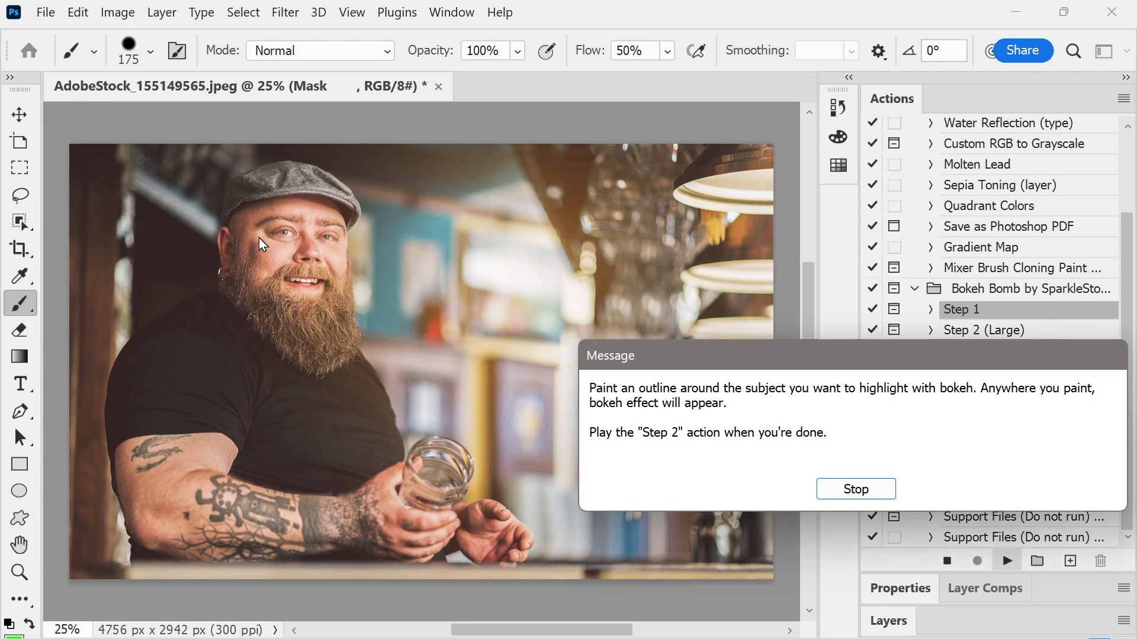
pyautogui.click(844, 491)
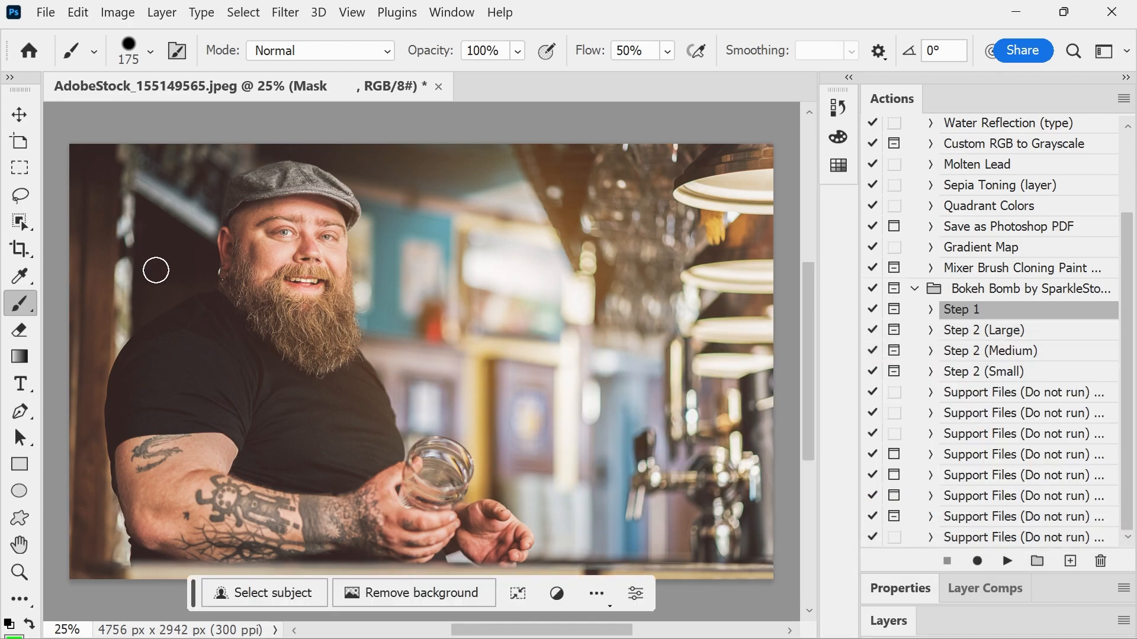
pyautogui.moveTo(122, 323)
pyautogui.mouseDown()
pyautogui.moveTo(210, 224)
pyautogui.moveTo(238, 174)
pyautogui.moveTo(265, 158)
pyautogui.moveTo(315, 158)
pyautogui.moveTo(362, 176)
pyautogui.moveTo(376, 204)
pyautogui.moveTo(369, 280)
pyautogui.moveTo(411, 423)
pyautogui.moveTo(453, 422)
pyautogui.moveTo(486, 458)
pyautogui.moveTo(483, 440)
pyautogui.moveTo(533, 514)
pyautogui.moveTo(541, 553)
pyautogui.moveTo(527, 568)
pyautogui.moveTo(418, 571)
pyautogui.moveTo(299, 550)
pyautogui.moveTo(146, 569)
pyautogui.moveTo(336, 580)
pyautogui.moveTo(151, 562)
pyautogui.moveTo(129, 549)
pyautogui.moveTo(104, 491)
pyautogui.moveTo(94, 380)
pyautogui.moveTo(111, 341)
pyautogui.moveTo(144, 318)
pyautogui.mouseUp()
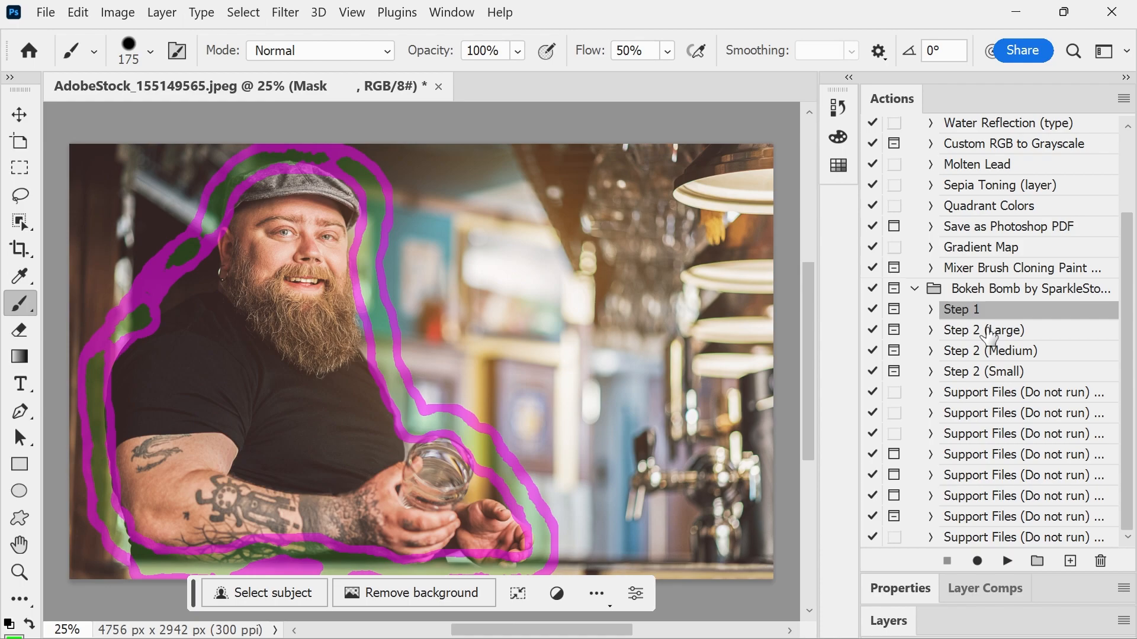
# - Run the Step 2 (Large) action to generate large bokeh along the painted outline, and dismiss its closing message
pyautogui.click(987, 331)
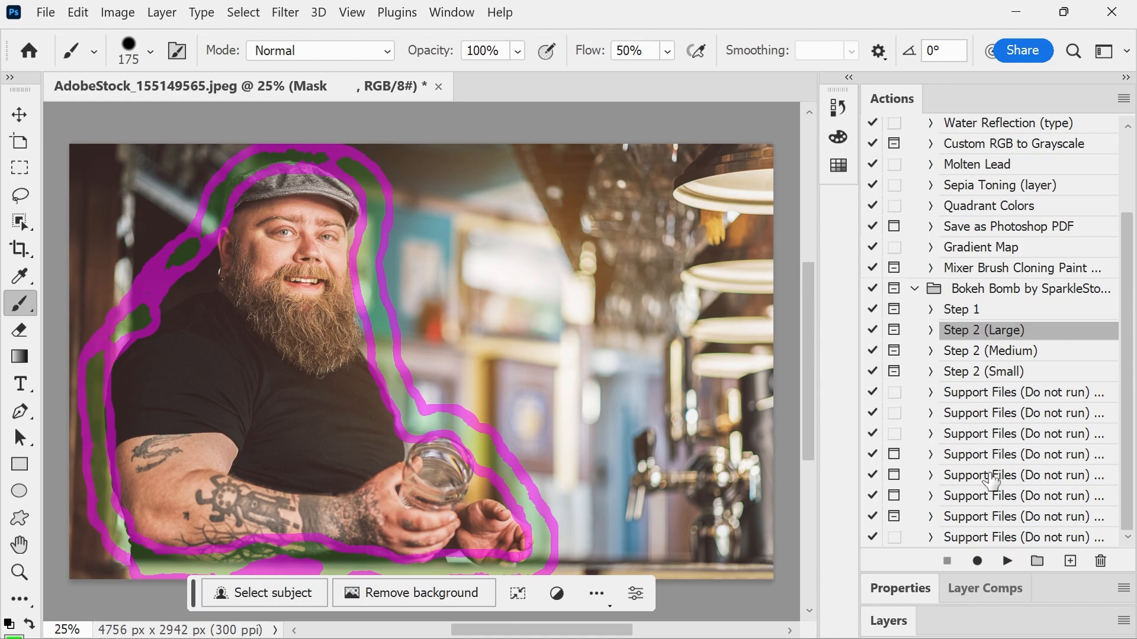
pyautogui.click(1007, 562)
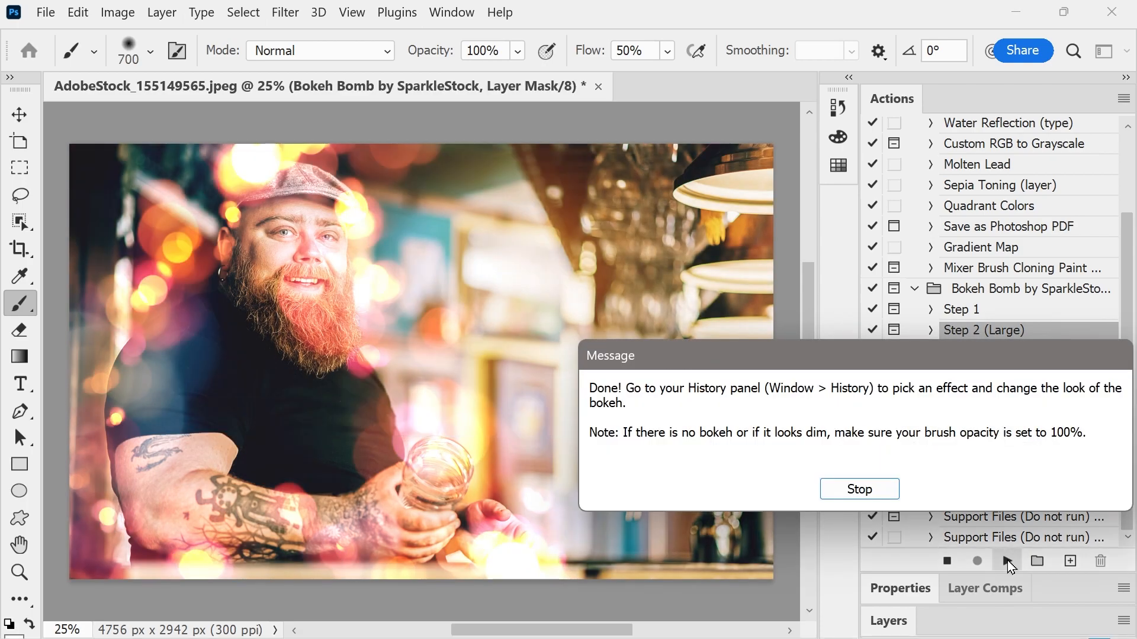
pyautogui.moveTo(844, 364); pyautogui.dragTo(744, 200)
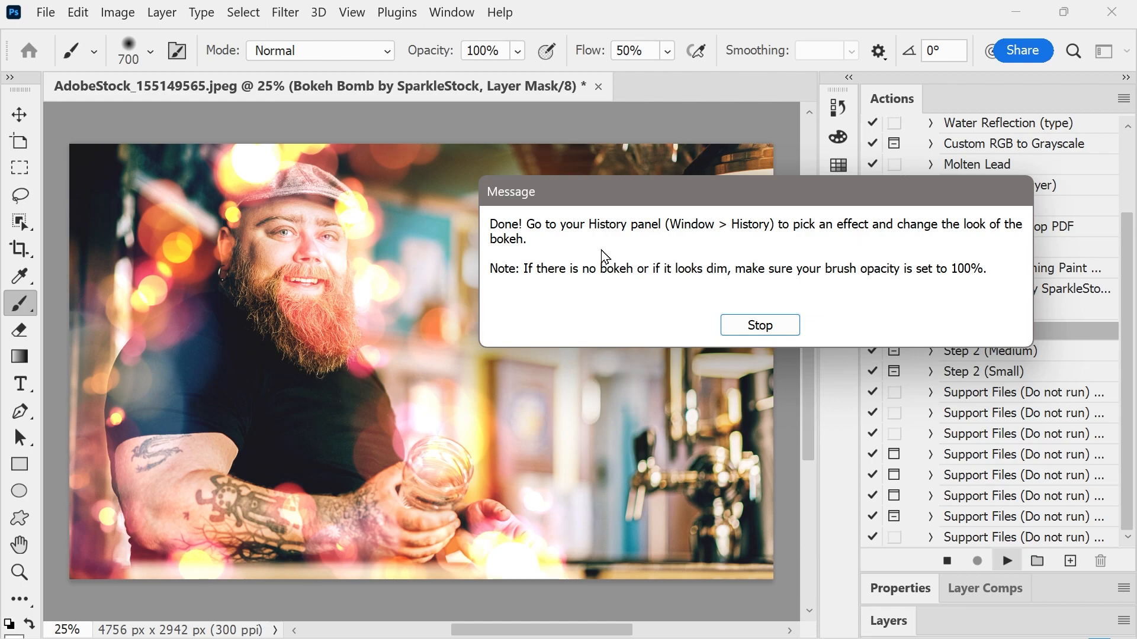
pyautogui.press('Return')
# - Open the document history and preview the Sunset, Contrast, Black Light, Retro, Tungsten and Daylight bokeh effects
pyautogui.click(451, 12)
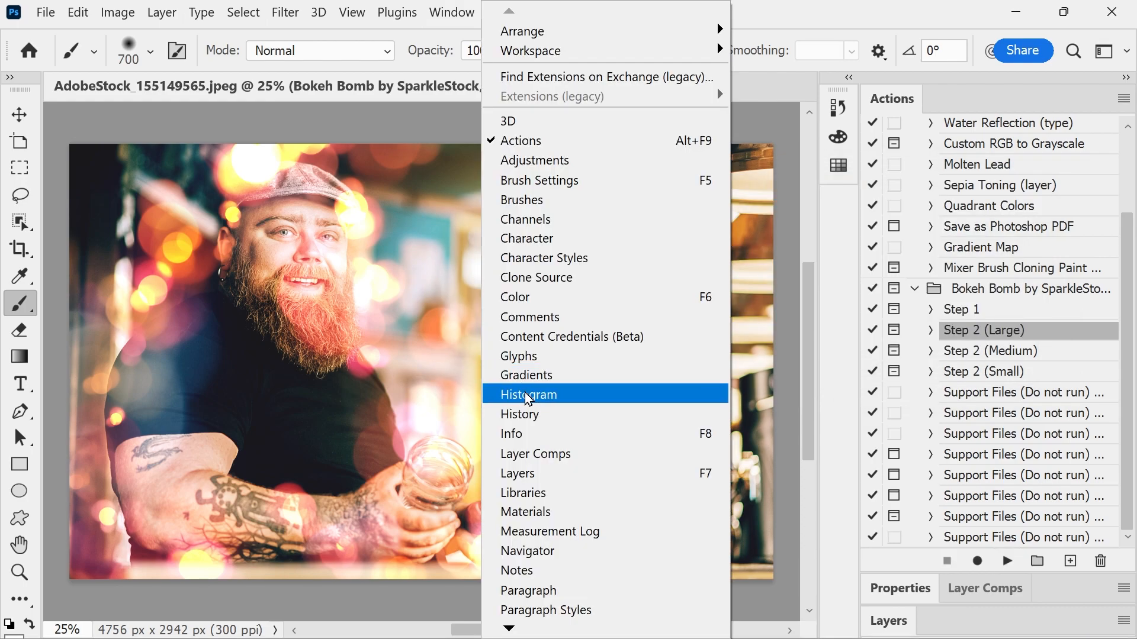
pyautogui.click(523, 417)
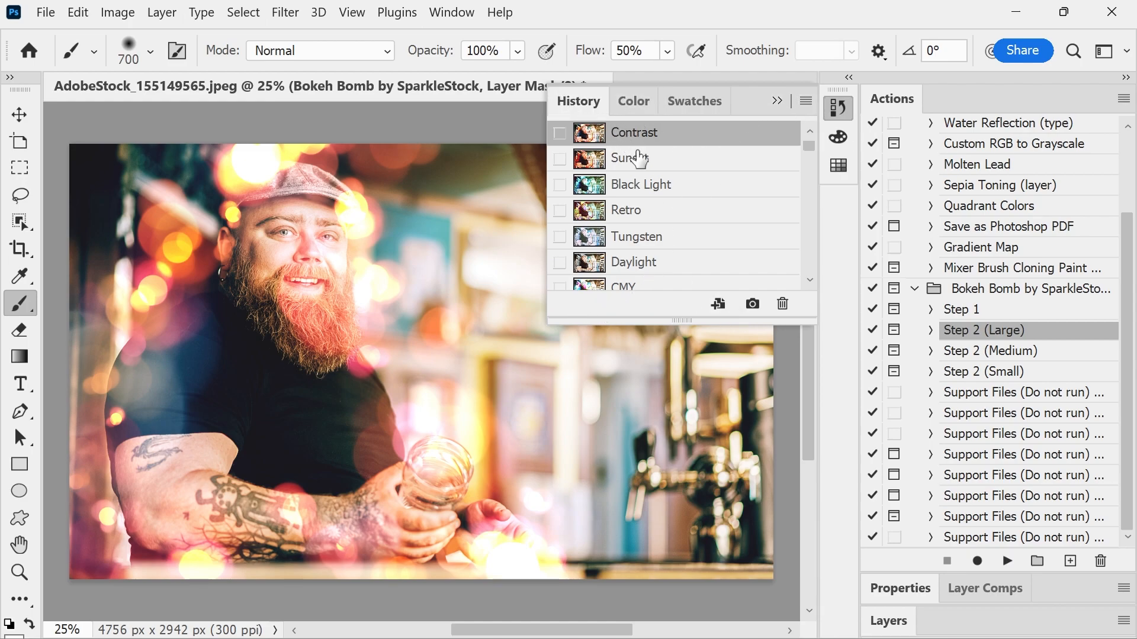
pyautogui.click(634, 159)
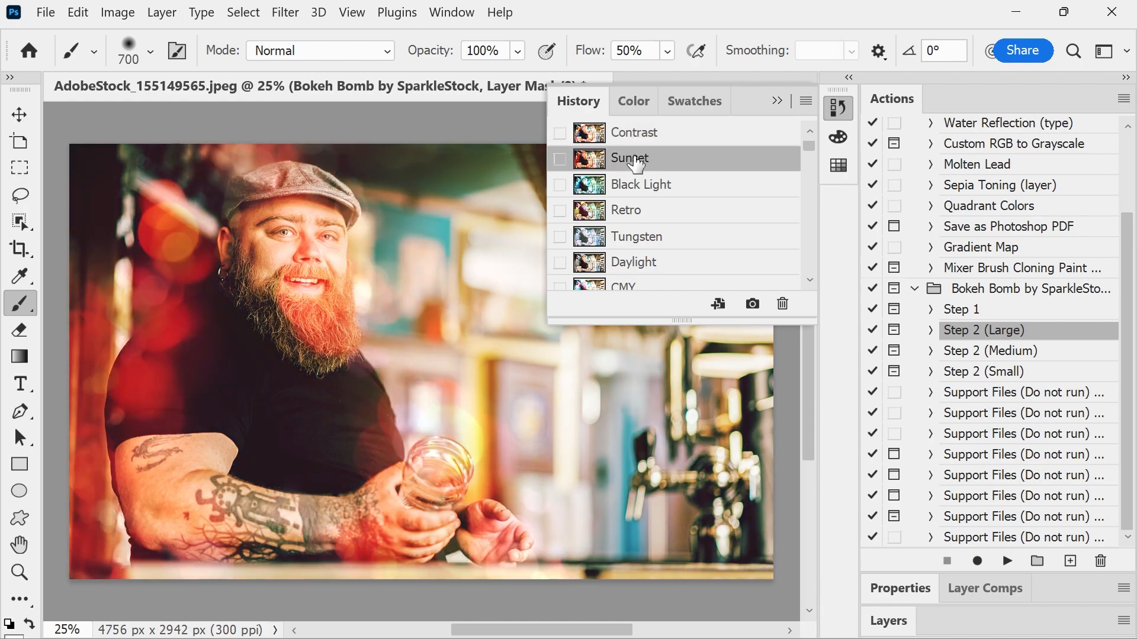
pyautogui.click(638, 140)
pyautogui.click(629, 164)
pyautogui.click(626, 188)
pyautogui.click(636, 221)
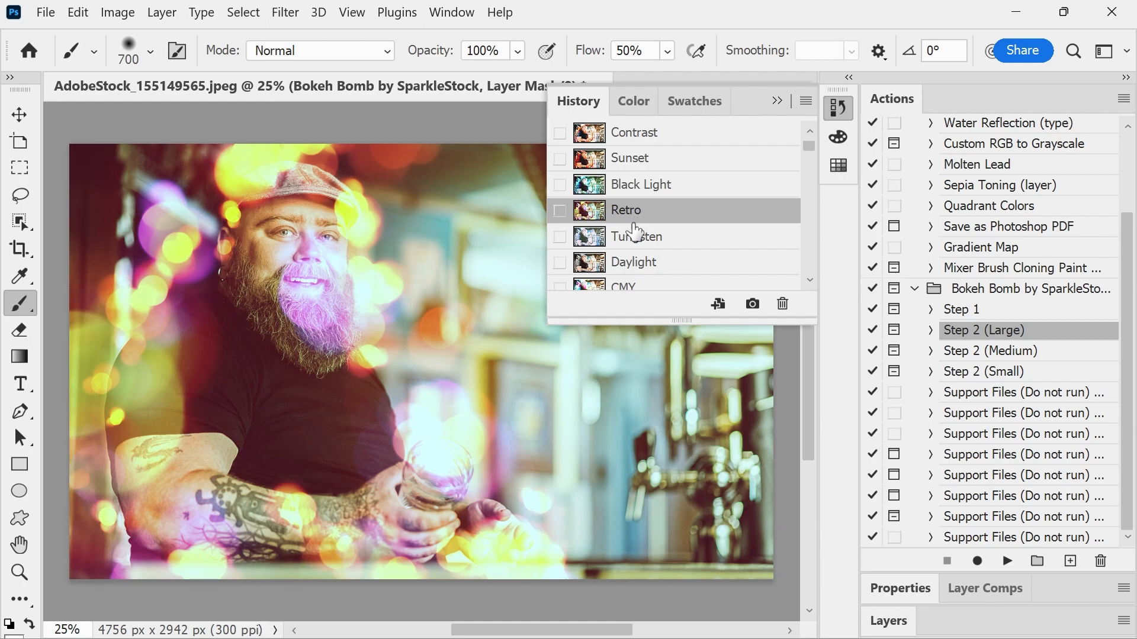
pyautogui.click(632, 239)
pyautogui.click(626, 269)
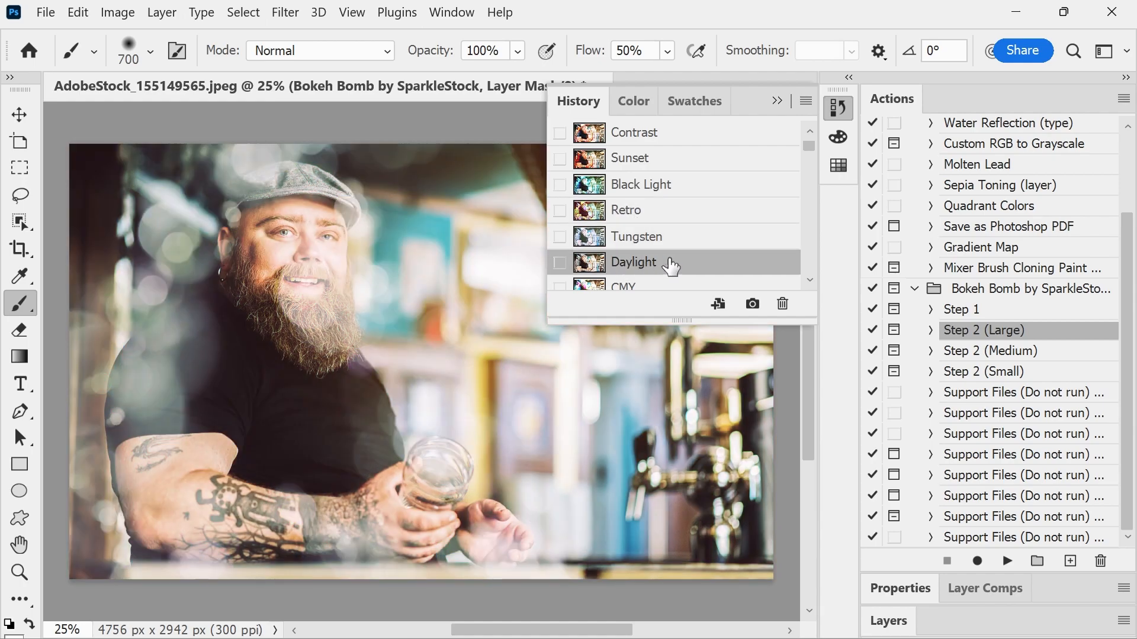
# - Preview the CMY bokeh effect, and apply the Caramel effect to the photo
pyautogui.scroll(-2, 811, 290)
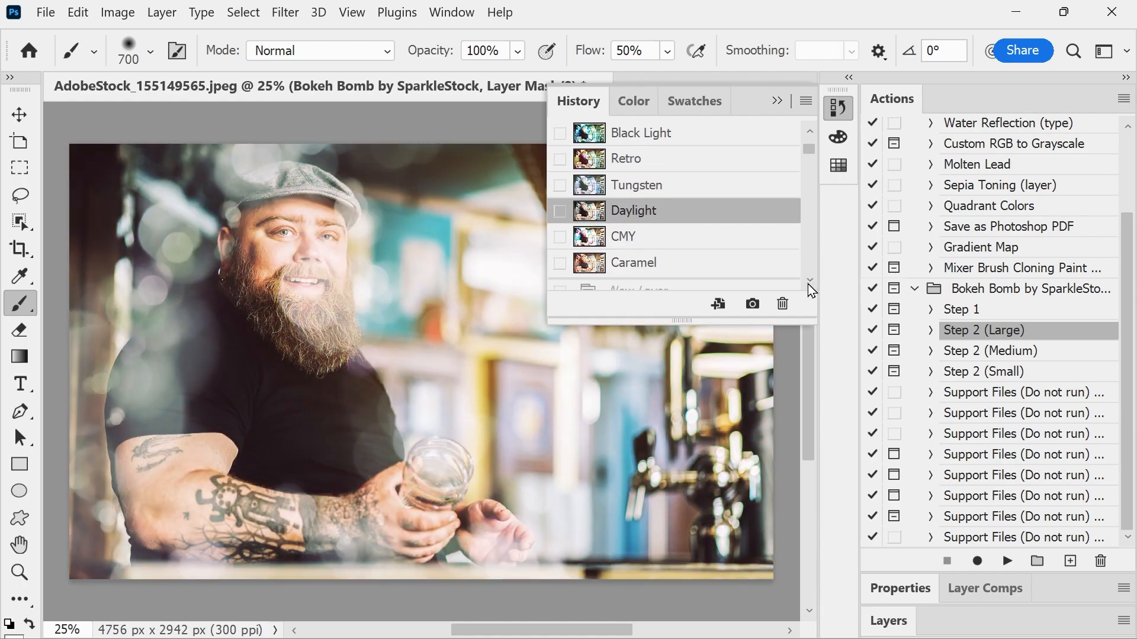
pyautogui.click(622, 236)
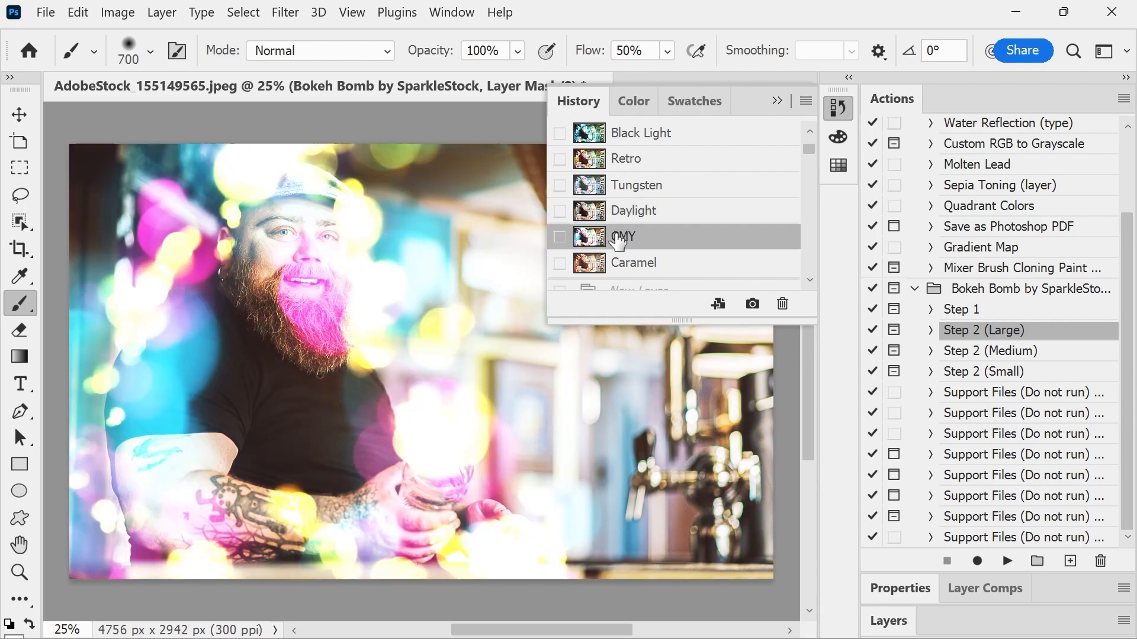
pyautogui.click(641, 273)
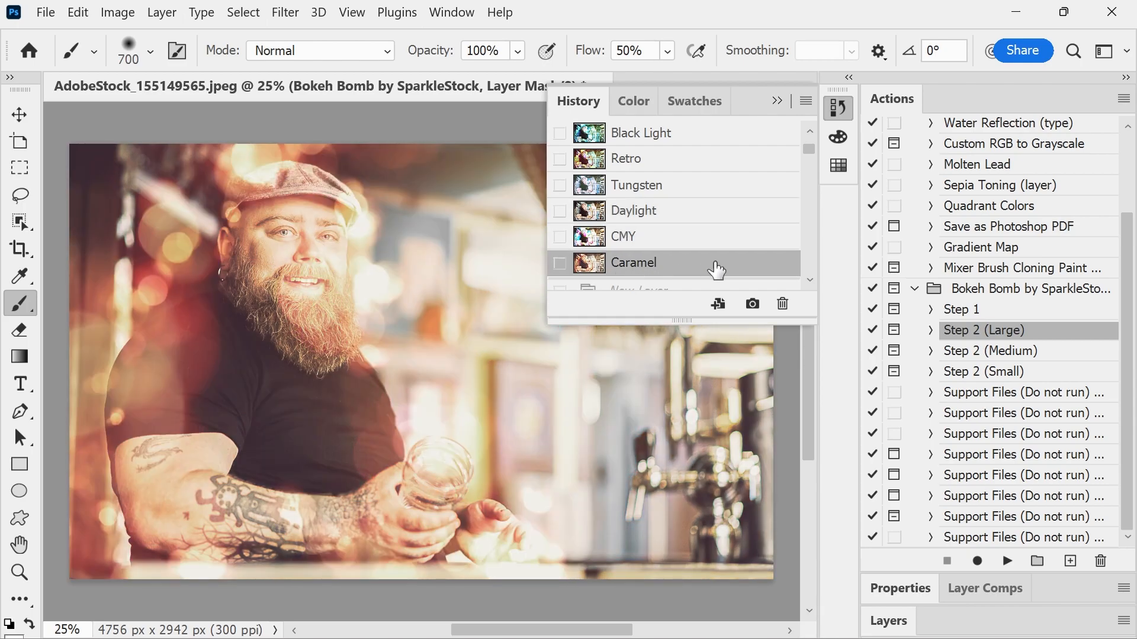
# - Look through the list of history states that the action recorded below the effect snapshots
pyautogui.scroll(-1, 817, 290)
pyautogui.scroll(-3, 817, 290)
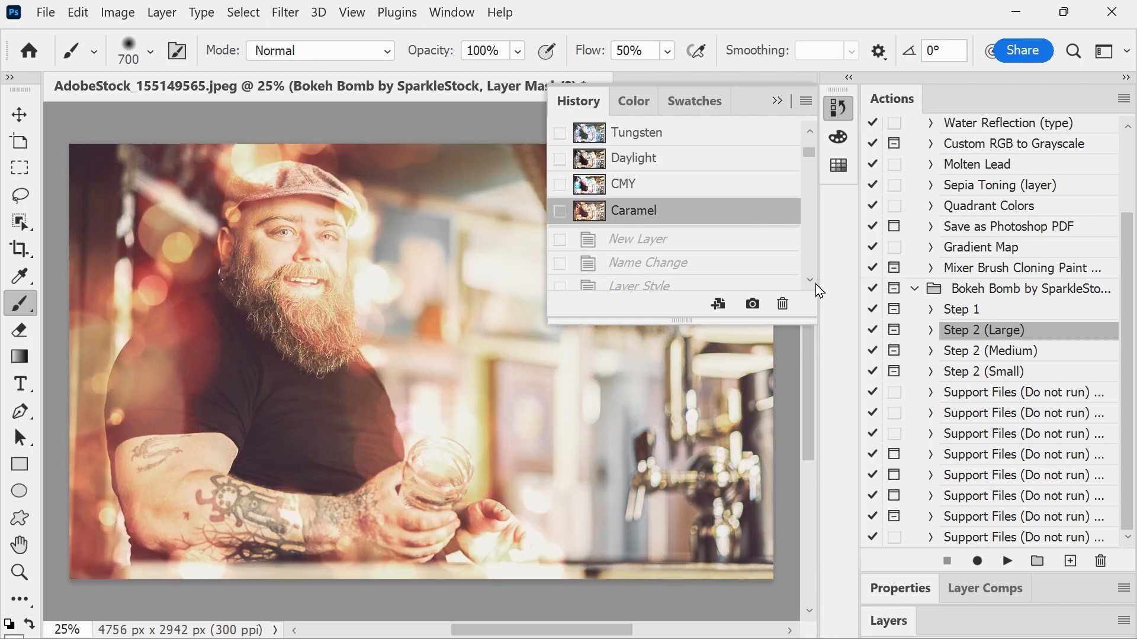
pyautogui.click(806, 148)
pyautogui.moveTo(807, 146); pyautogui.dragTo(811, 243)
pyautogui.scroll(-3, 801, 265)
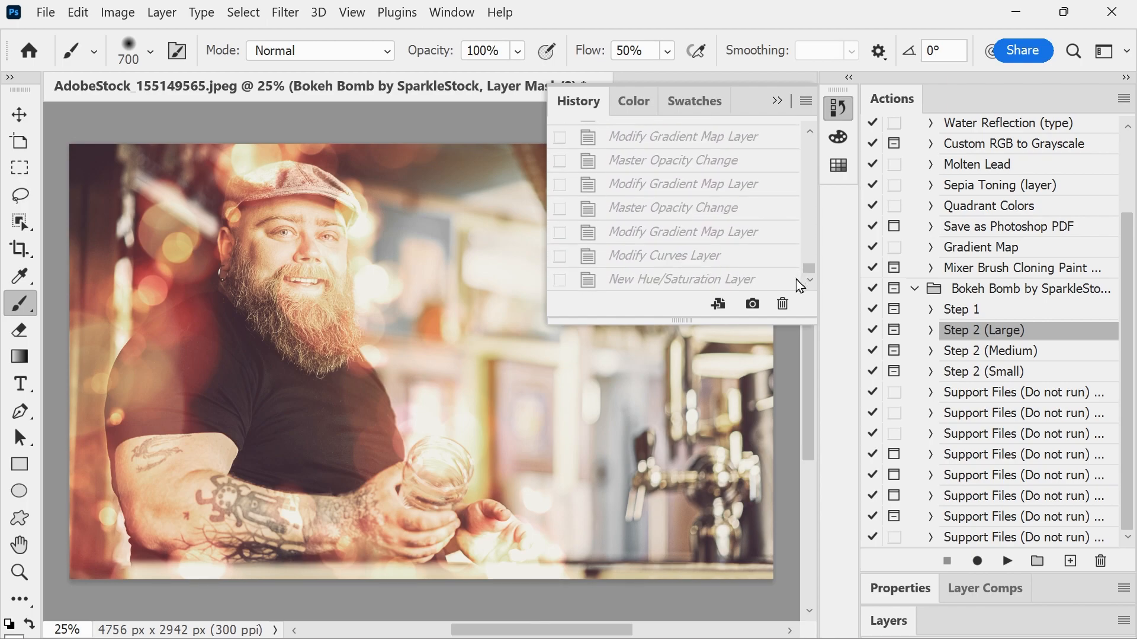
pyautogui.scroll(5, 799, 272)
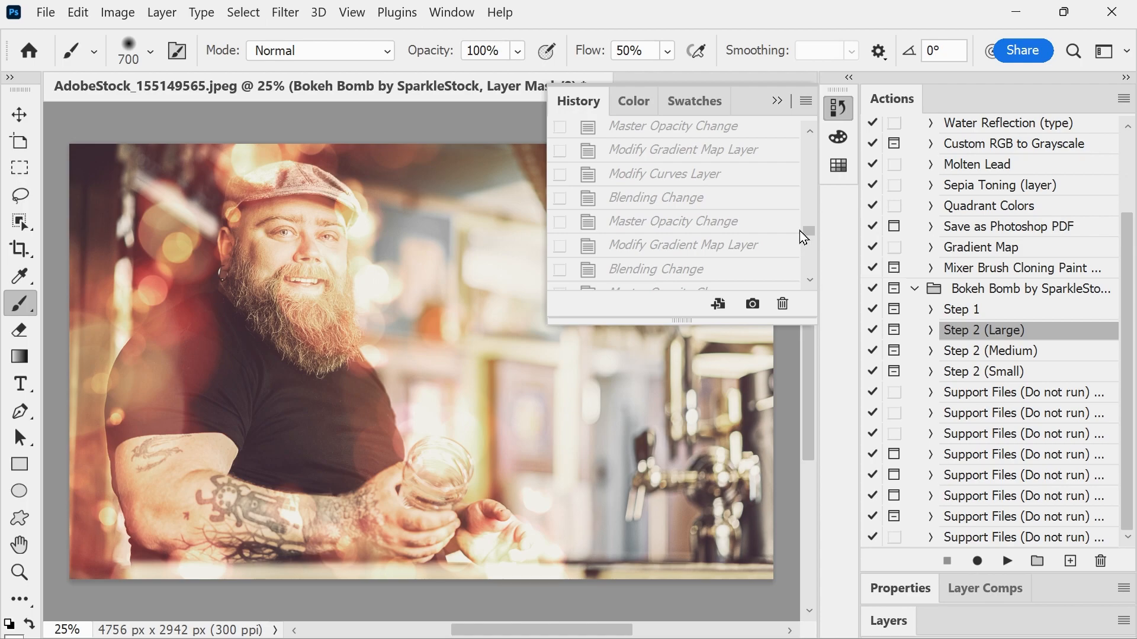
pyautogui.moveTo(803, 235); pyautogui.dragTo(801, 201)
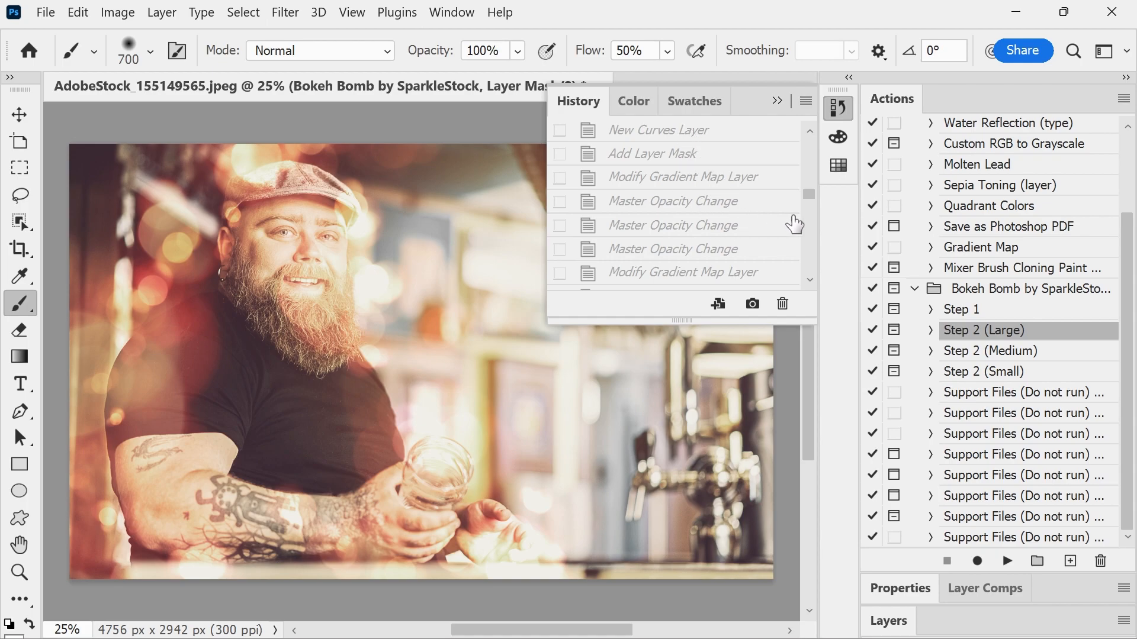
pyautogui.moveTo(808, 197); pyautogui.dragTo(809, 198)
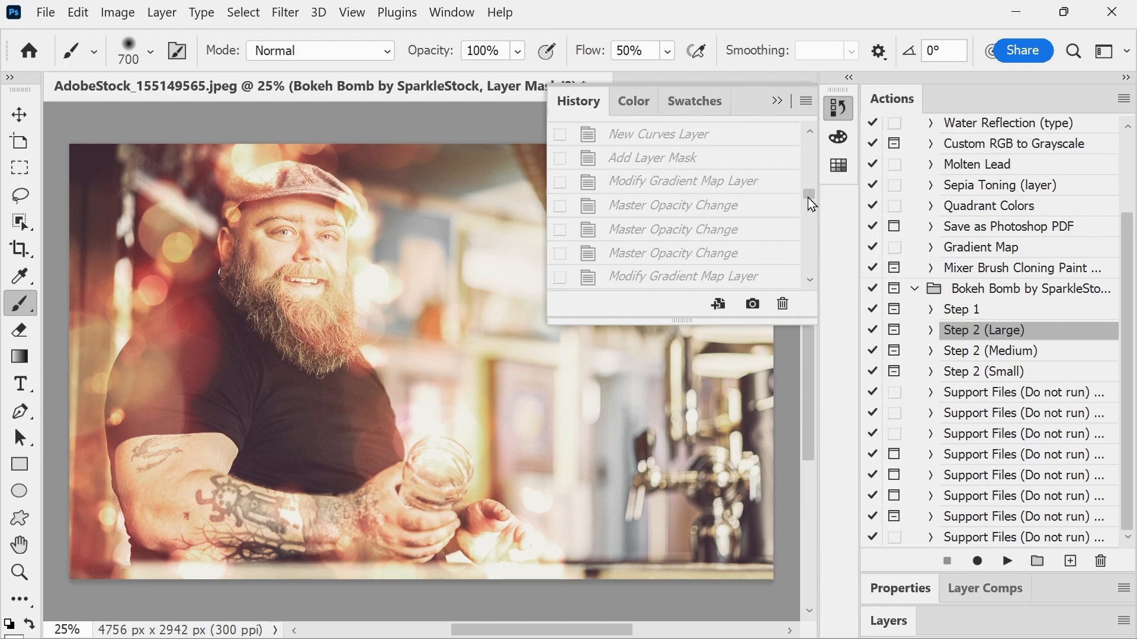
pyautogui.moveTo(811, 208)
pyautogui.mouseDown()
pyautogui.moveTo(791, 280)
pyautogui.moveTo(795, 198)
pyautogui.mouseUp()
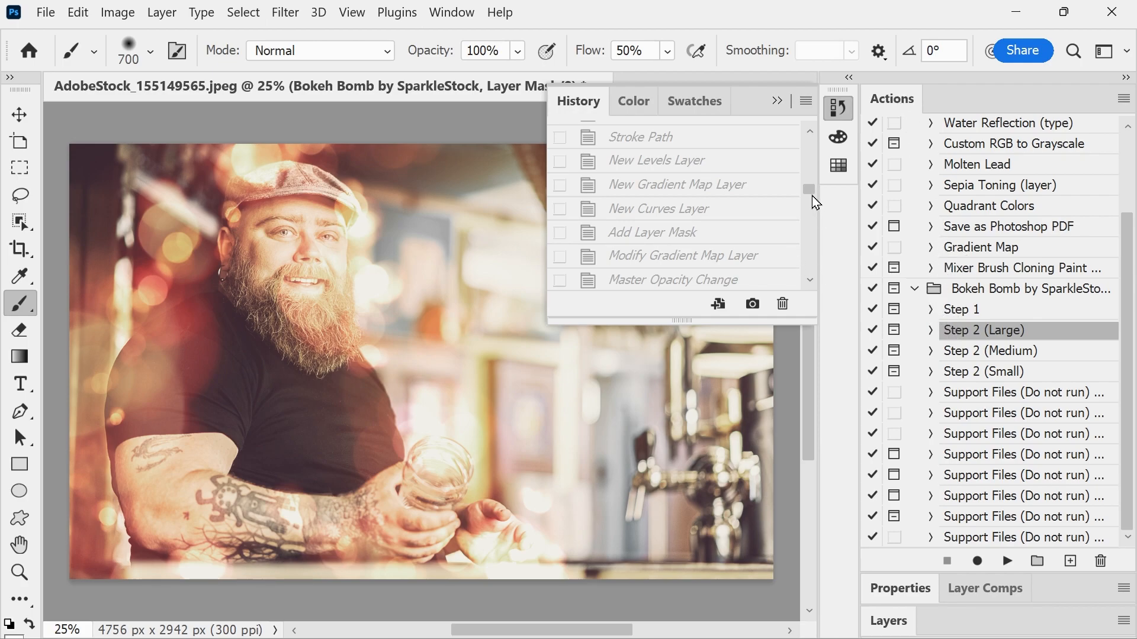
# - Preview the Contrast, Black Light and Retro bokeh effects in the document history, apply Contrast, and close the history
pyautogui.moveTo(816, 202); pyautogui.dragTo(812, 147)
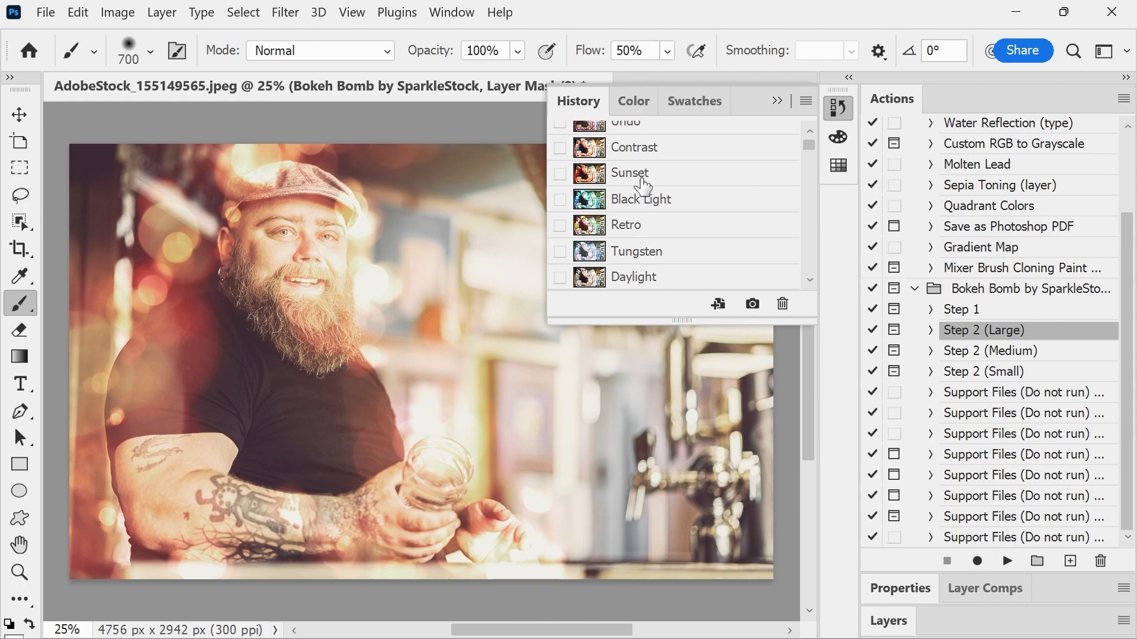
pyautogui.rightClick(643, 182)
pyautogui.click(645, 155)
pyautogui.click(643, 151)
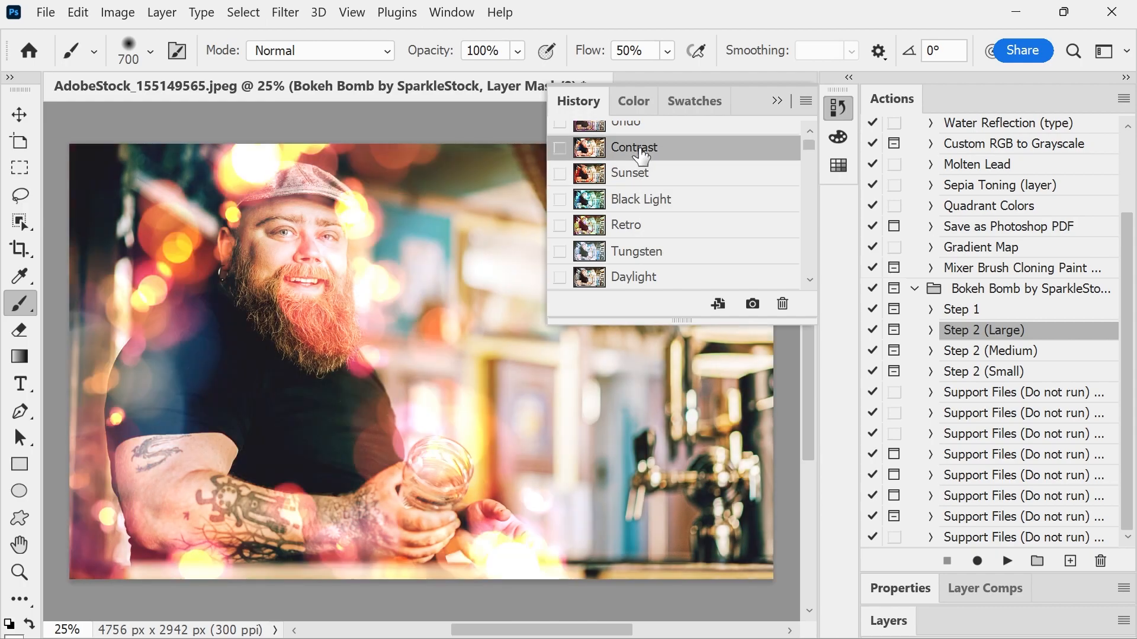
pyautogui.click(641, 201)
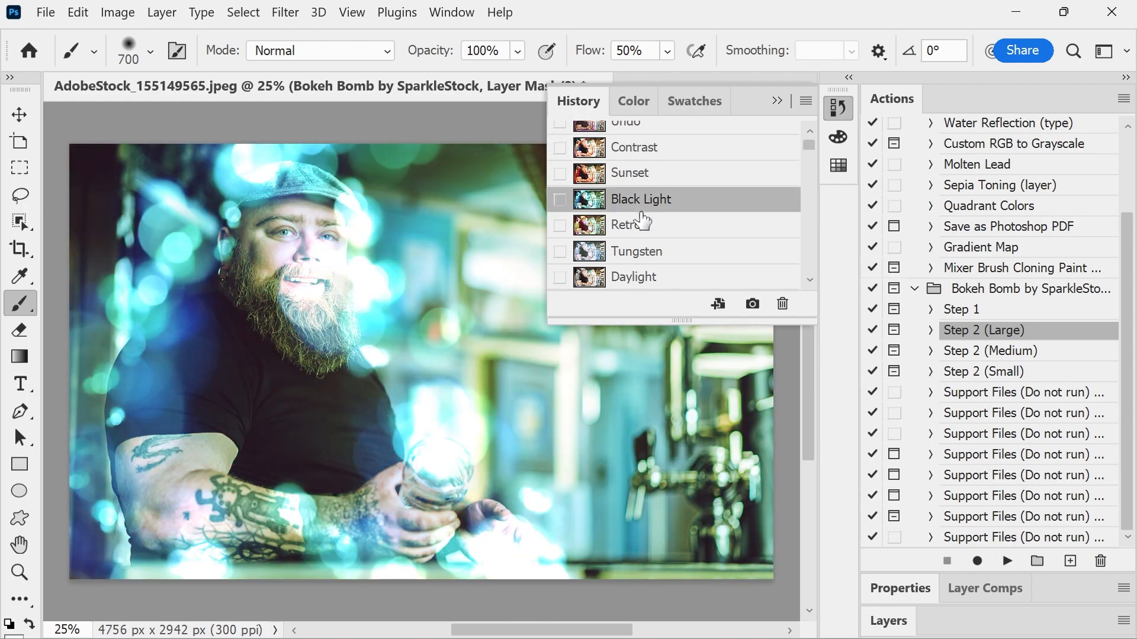
pyautogui.click(632, 226)
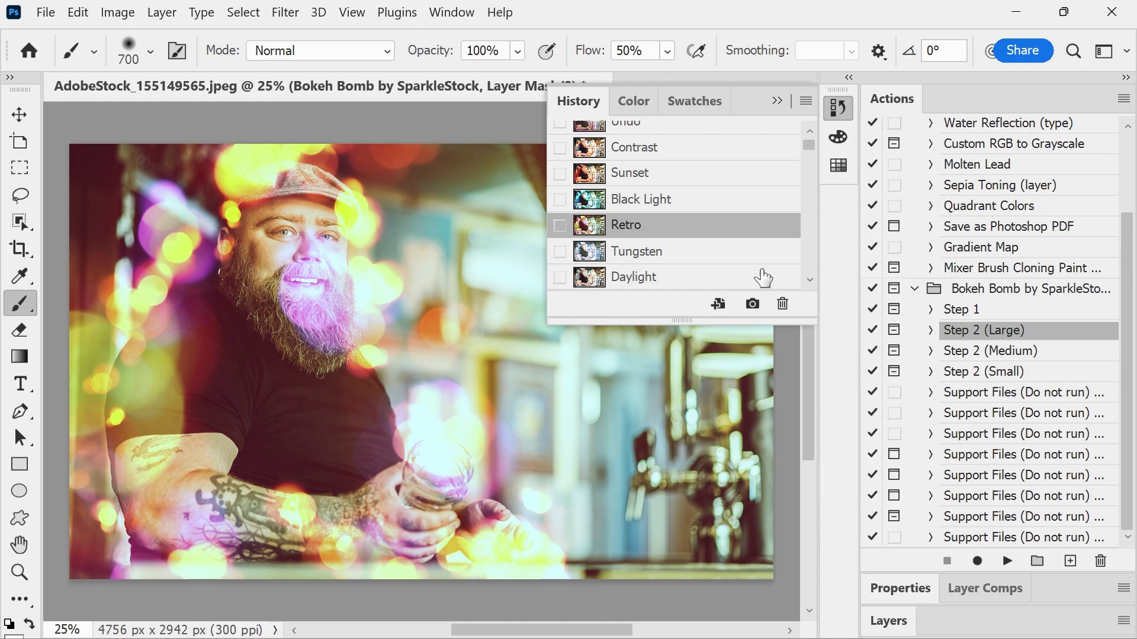
pyautogui.click(641, 147)
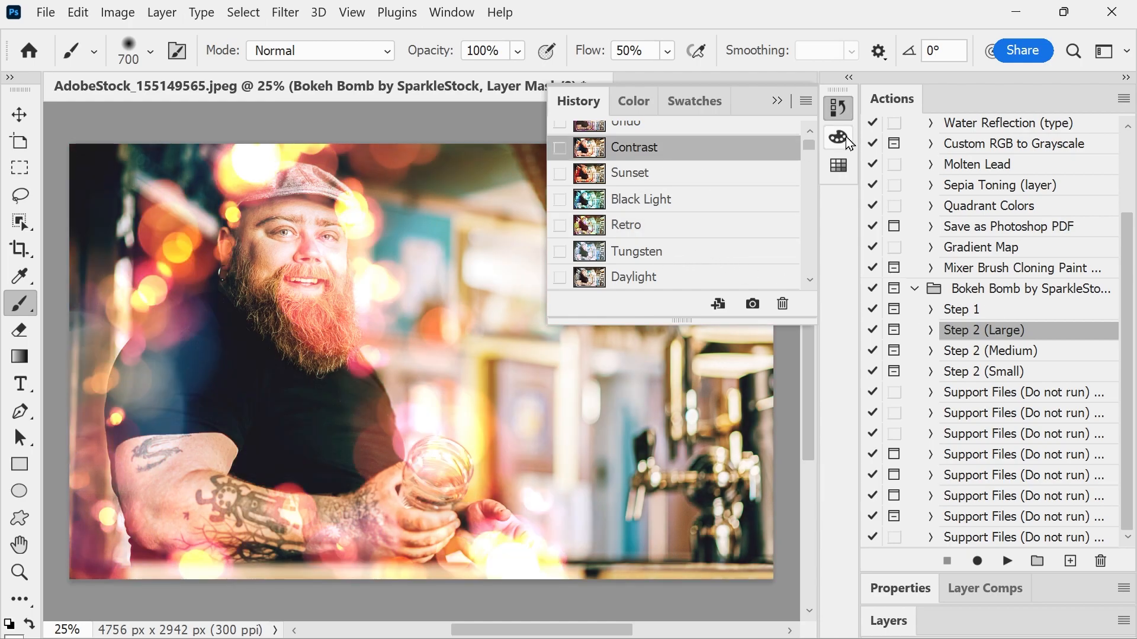
pyautogui.click(779, 100)
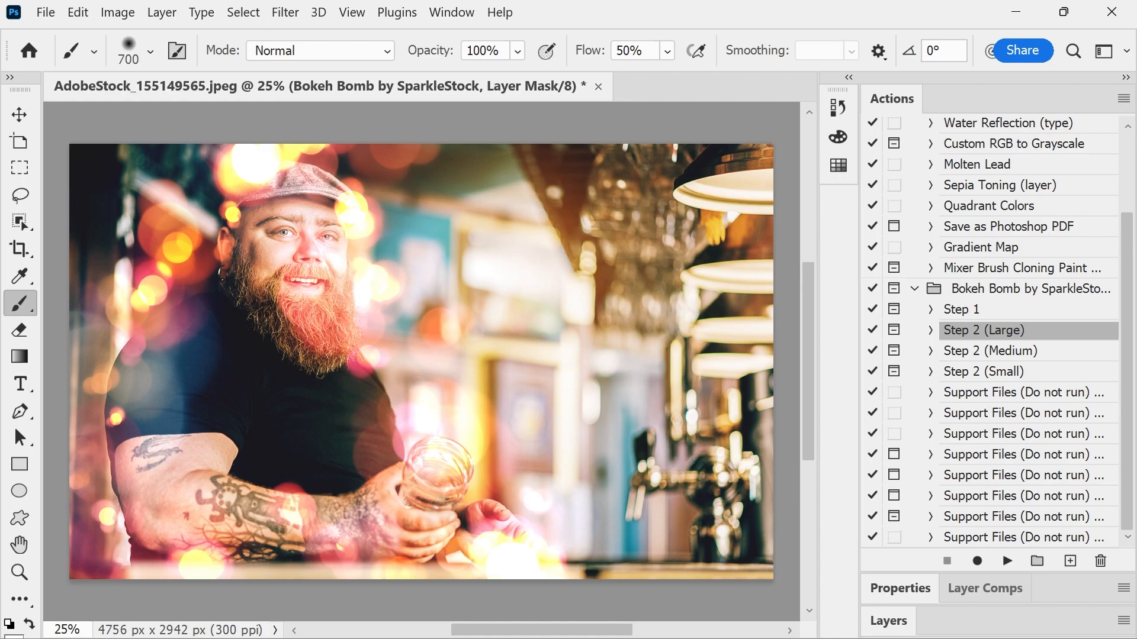
# - Open the layer stack and look through the layers in the Bokeh Bomb group
pyautogui.click(889, 621)
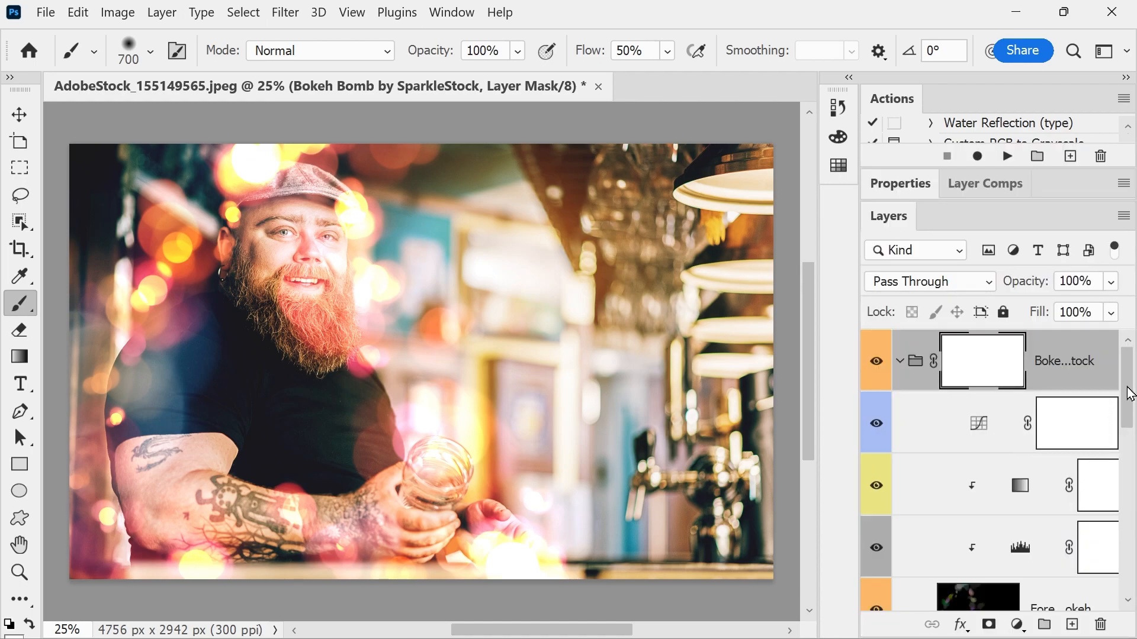
pyautogui.rightClick(1127, 451)
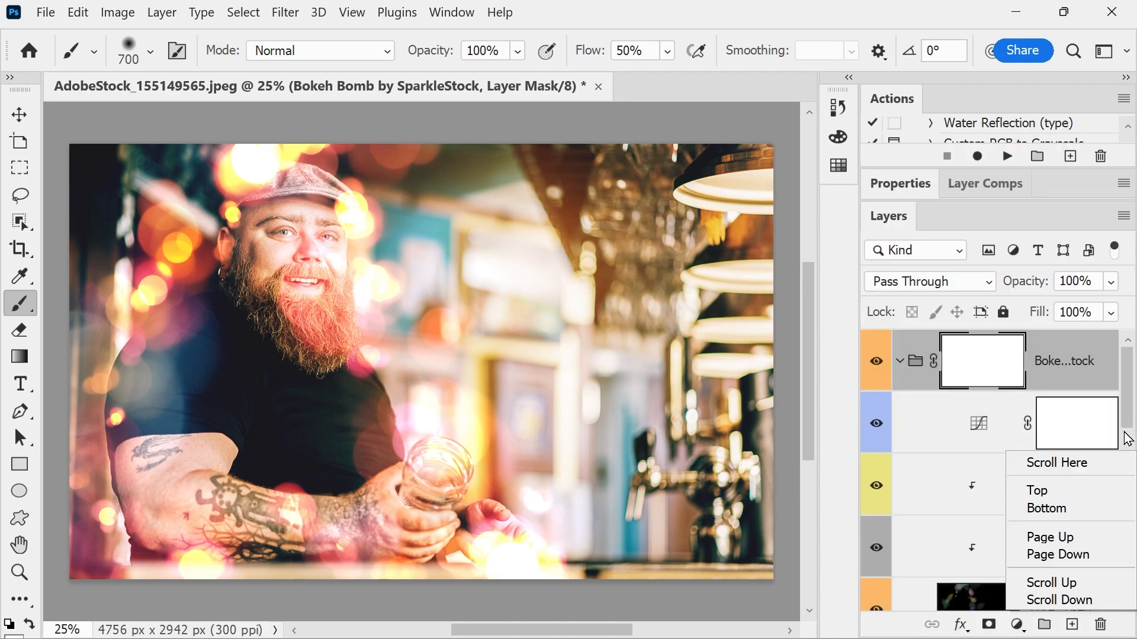
pyautogui.click(1128, 391)
pyautogui.moveTo(1129, 437)
pyautogui.mouseDown()
pyautogui.moveTo(1119, 604)
pyautogui.moveTo(1101, 394)
pyautogui.moveTo(1105, 514)
pyautogui.moveTo(1089, 568)
pyautogui.moveTo(1076, 548)
pyautogui.moveTo(1110, 379)
pyautogui.mouseUp()
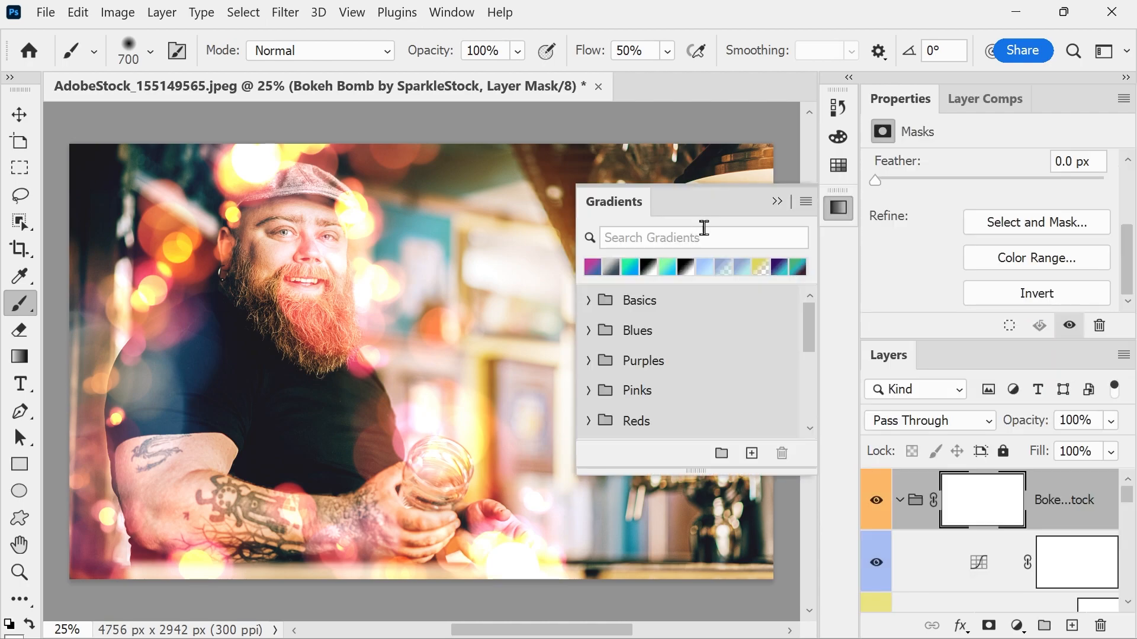
# - Expand the BokehGradients set in the gradient presets and look through its gradients
pyautogui.moveTo(811, 317); pyautogui.dragTo(814, 427)
pyautogui.click(588, 426)
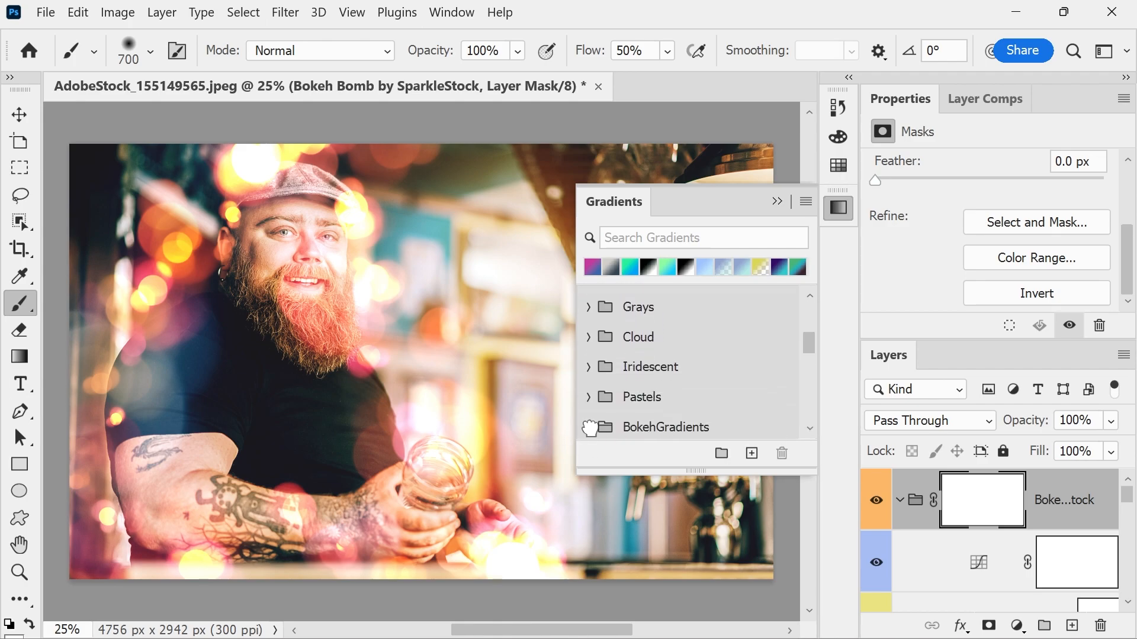
pyautogui.moveTo(814, 345); pyautogui.dragTo(800, 416)
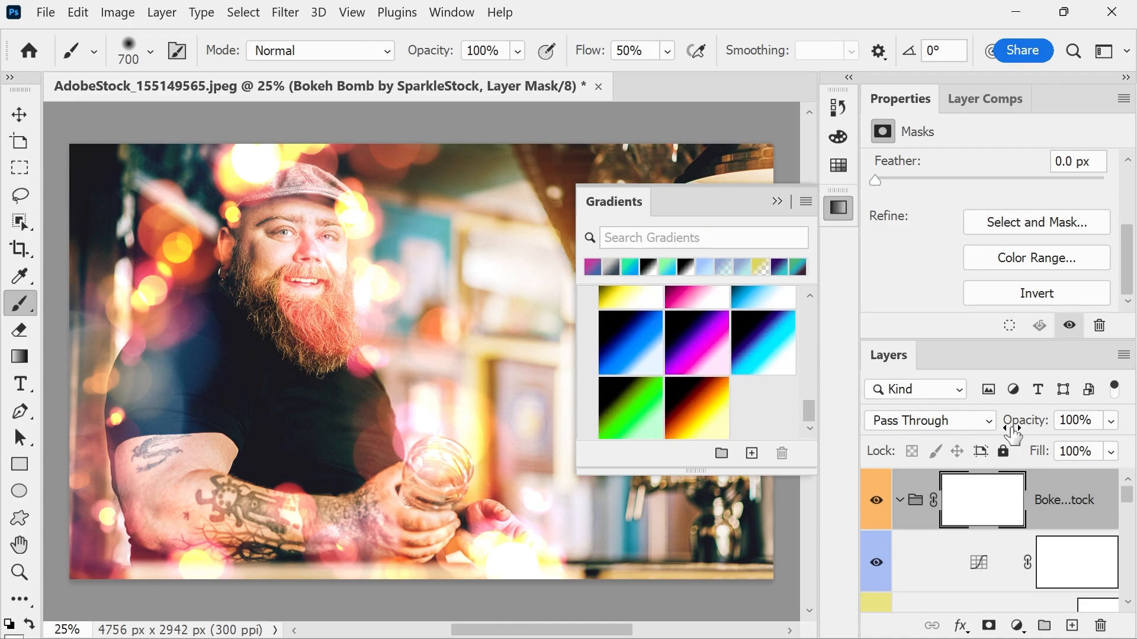
# - Select the Bokeh Brightness layer above the masked bokeh layer and show its mask properties
pyautogui.moveTo(1131, 499)
pyautogui.mouseDown()
pyautogui.moveTo(1126, 507)
pyautogui.moveTo(1129, 498)
pyautogui.mouseUp()
pyautogui.moveTo(1125, 493); pyautogui.dragTo(1121, 545)
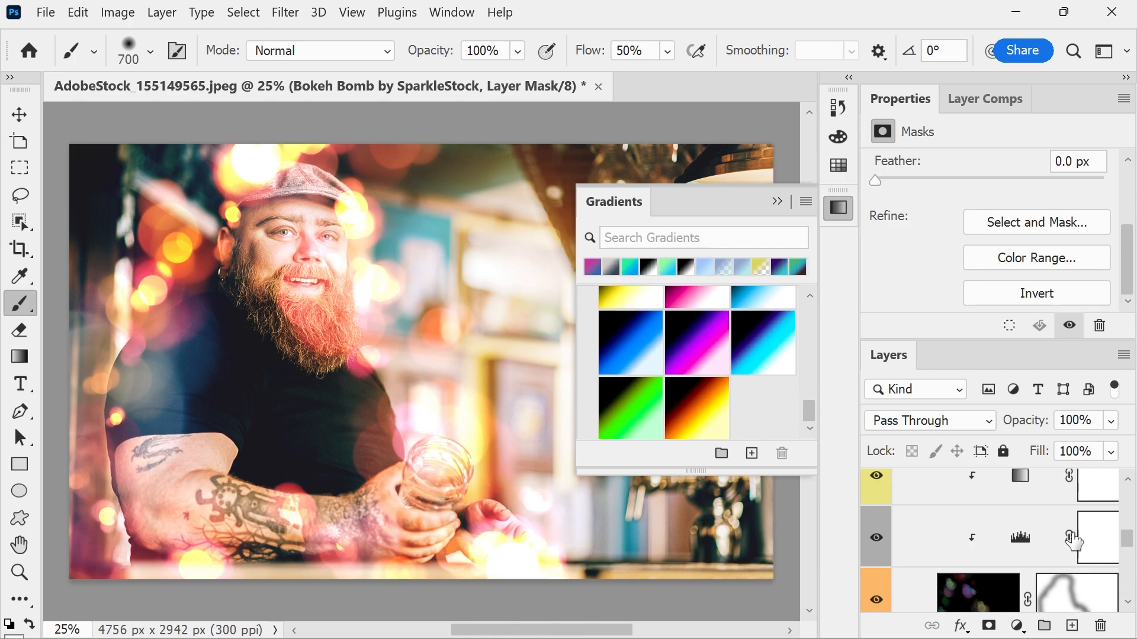
pyautogui.click(918, 527)
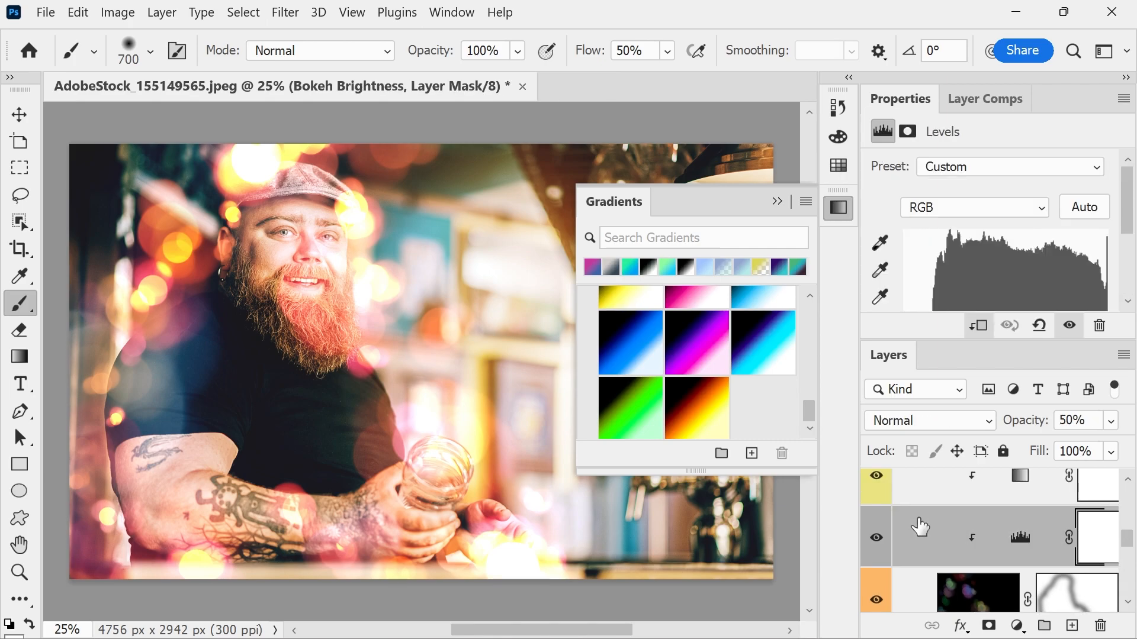
pyautogui.click(909, 133)
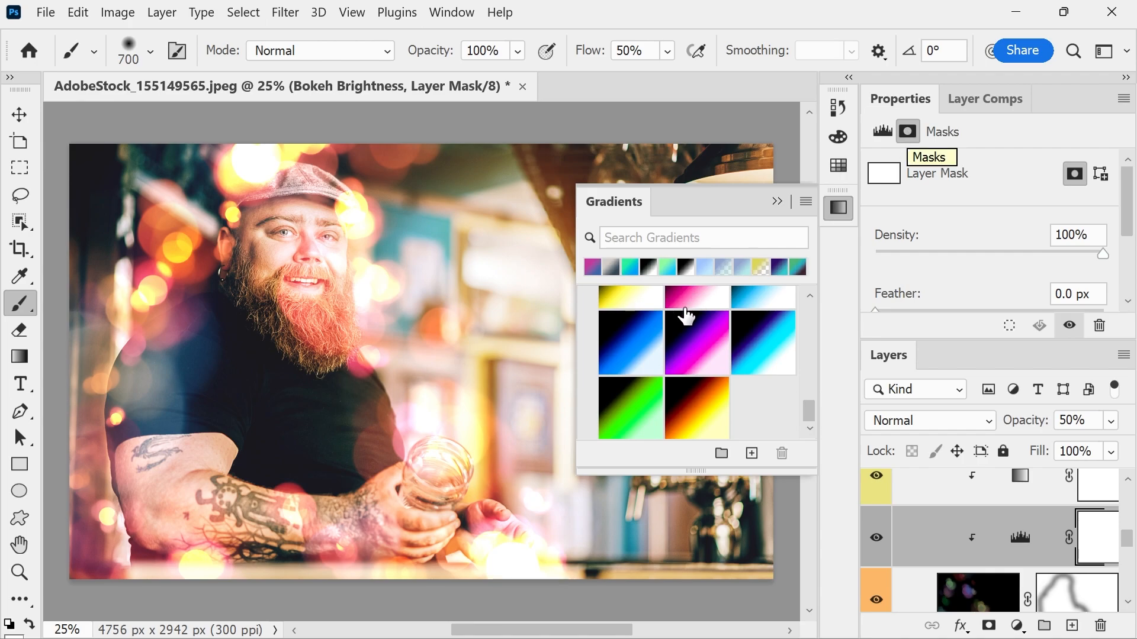
# - Try the magenta, cyan, blue, green and orange BokehGradients presets as a clipped gradient fill above the Bokeh Brightness layer
pyautogui.click(696, 355)
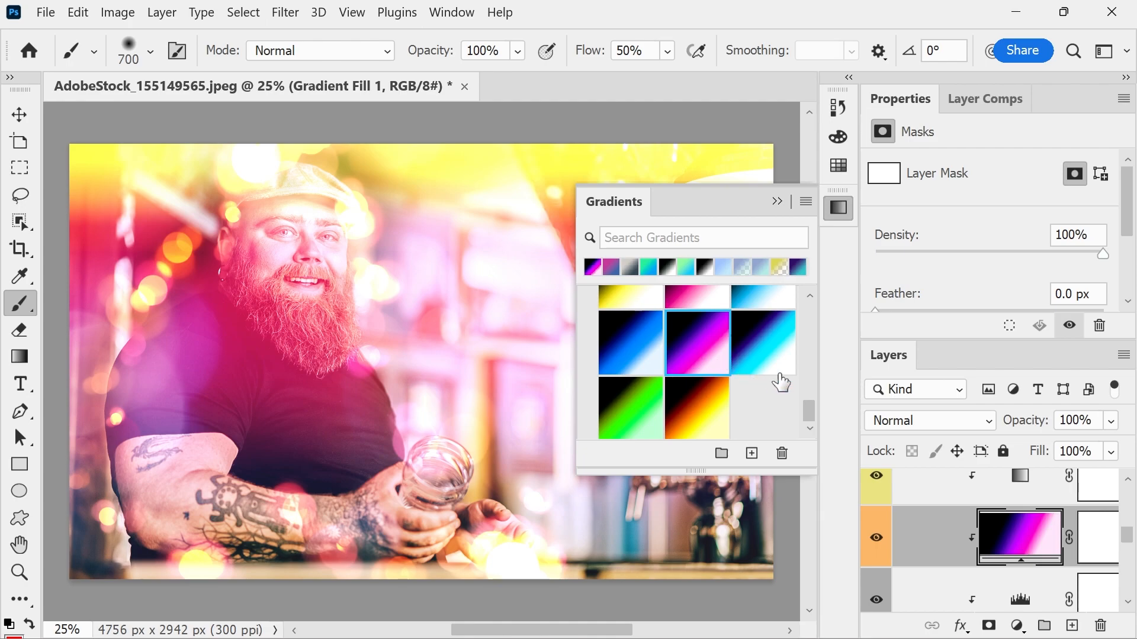
pyautogui.click(782, 360)
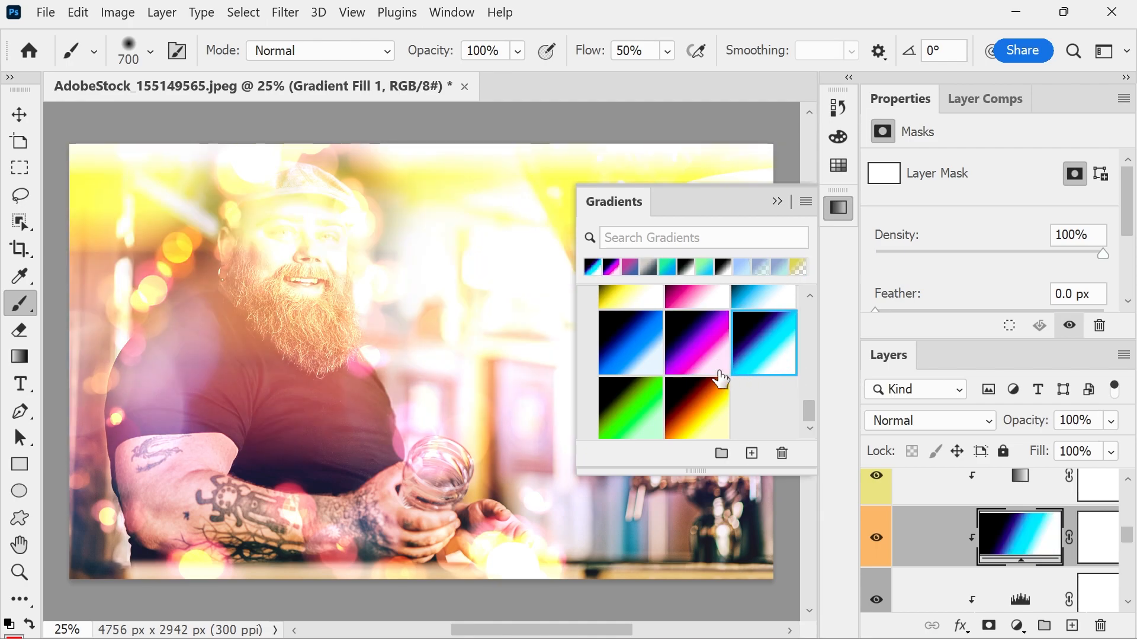
pyautogui.click(637, 359)
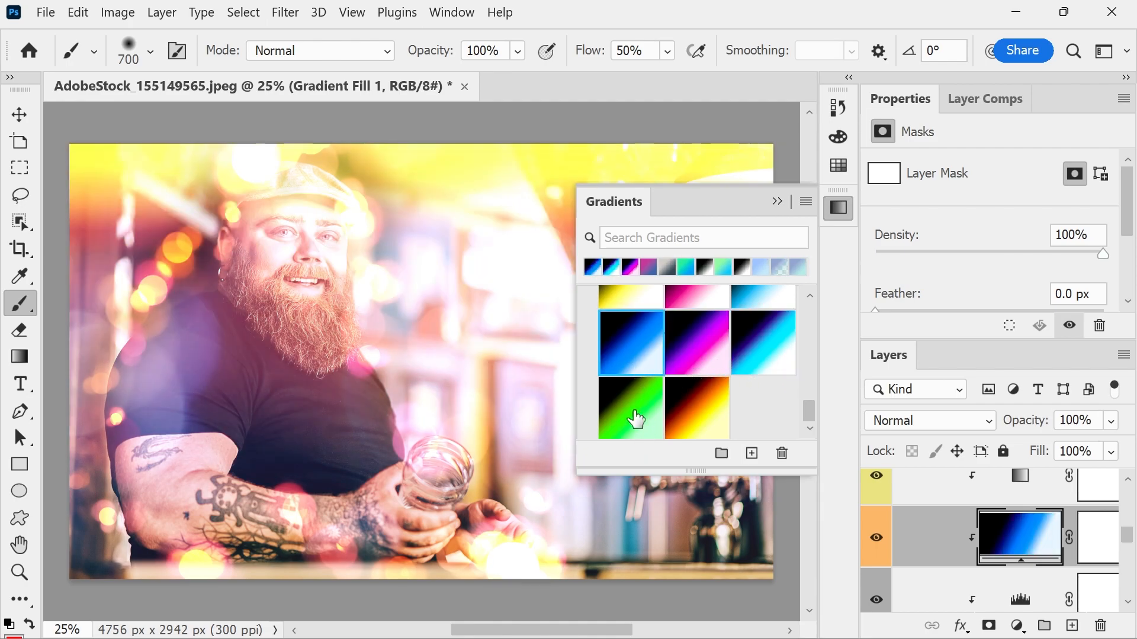
pyautogui.click(632, 409)
pyautogui.click(722, 413)
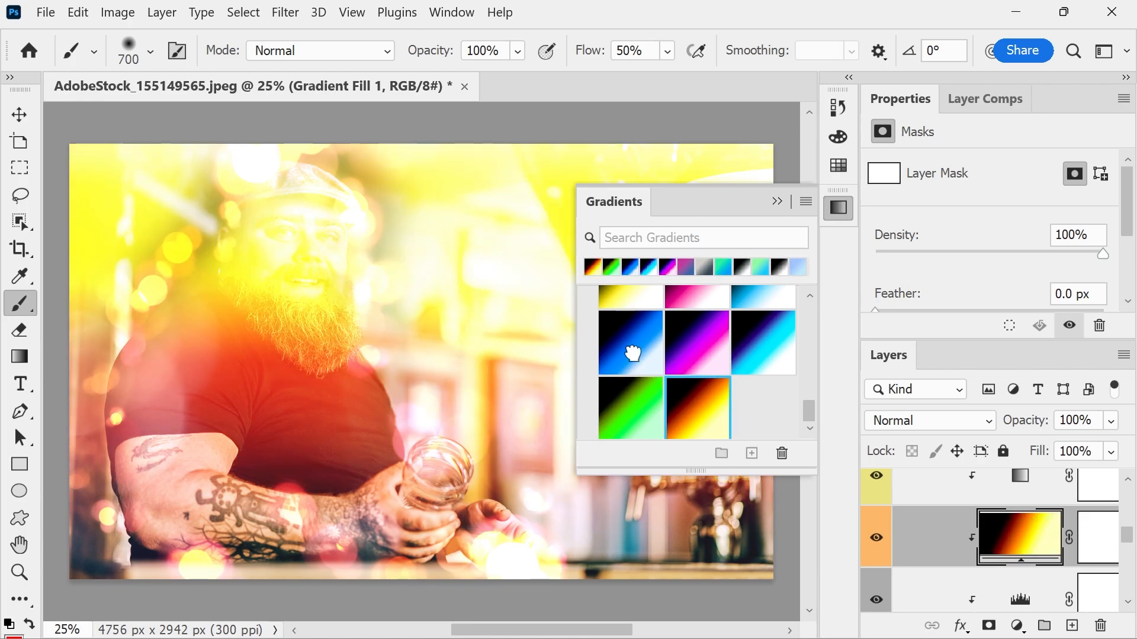
pyautogui.click(630, 354)
pyautogui.scroll(-3, 809, 422)
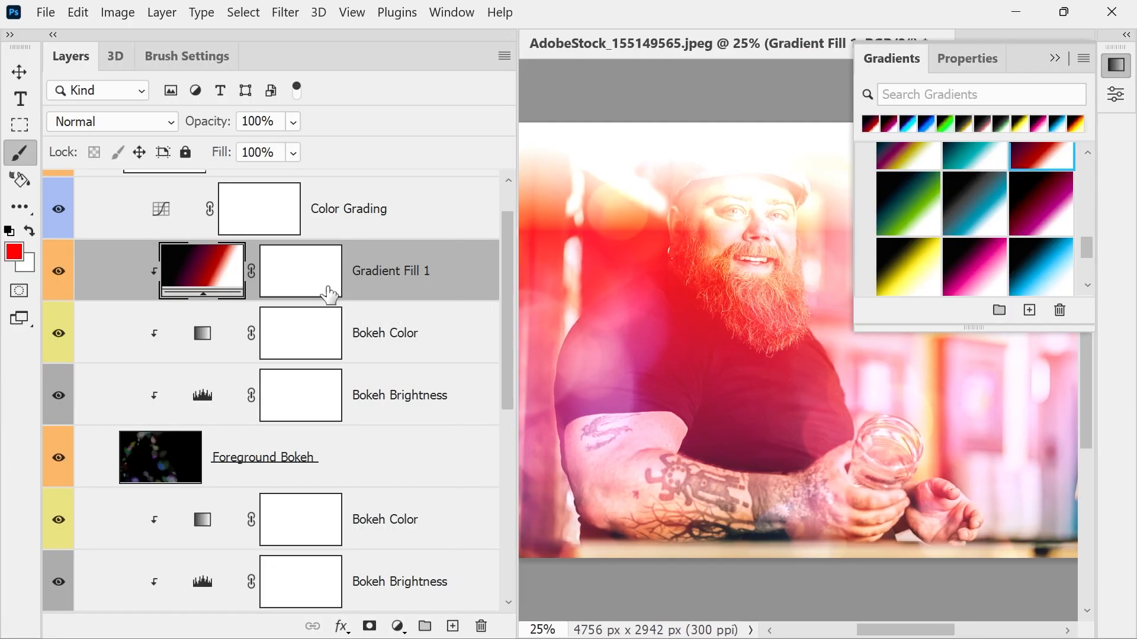
# - Examine the Gradient Fill 1 and Bokeh Color layer masks, the Midground Bokeh layer and the rest of the layer stack
pyautogui.click(304, 270)
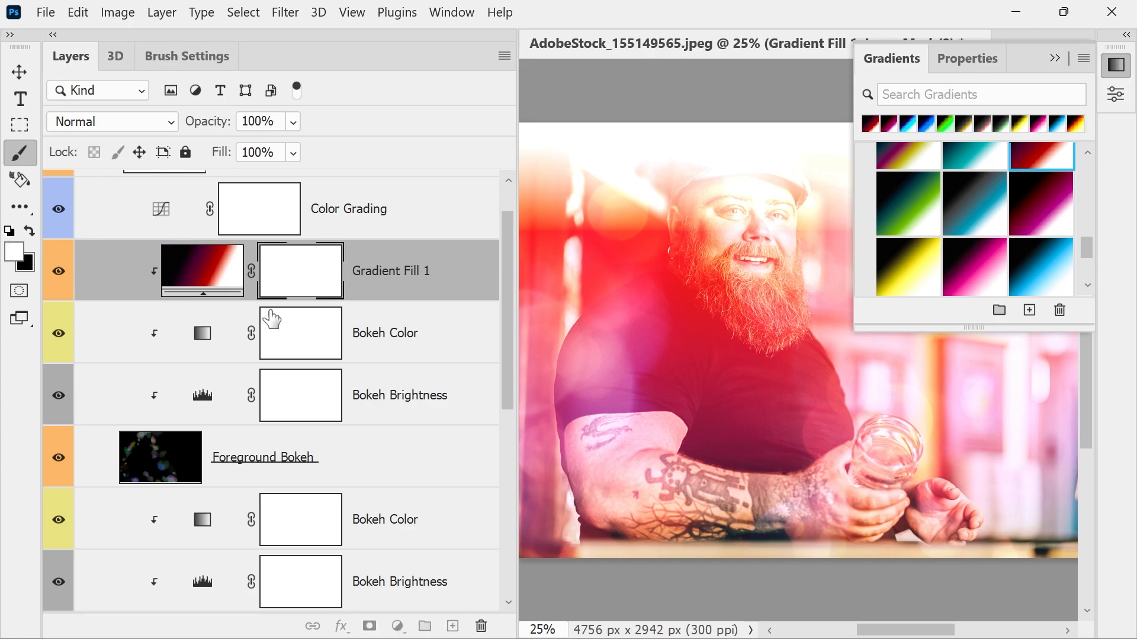
pyautogui.click(306, 332)
pyautogui.rightClick(305, 333)
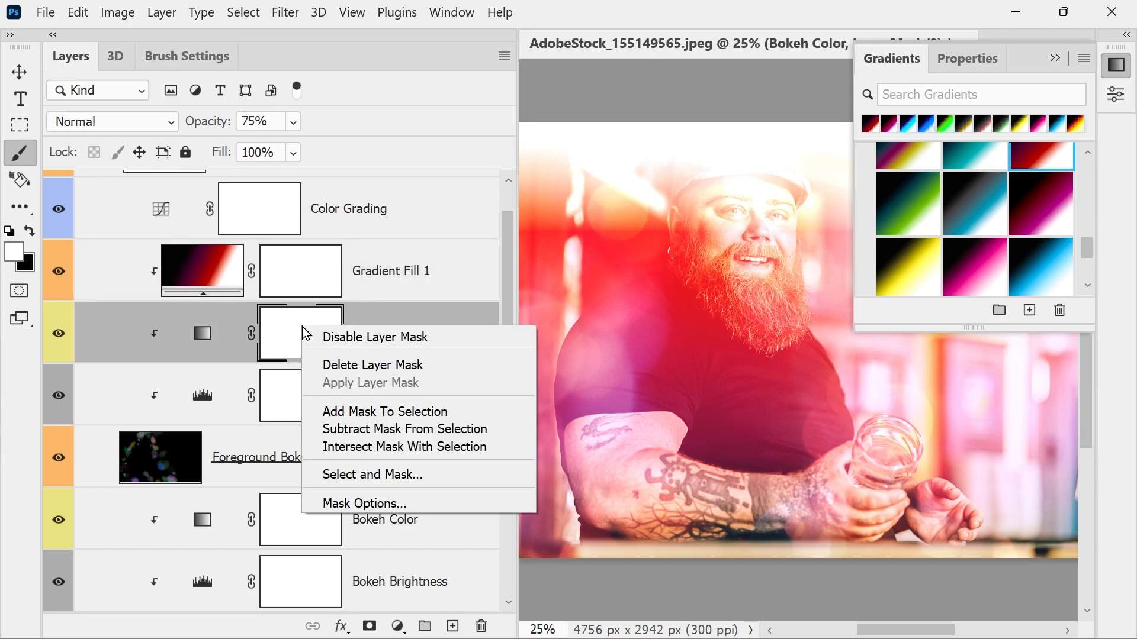
pyautogui.click(282, 333)
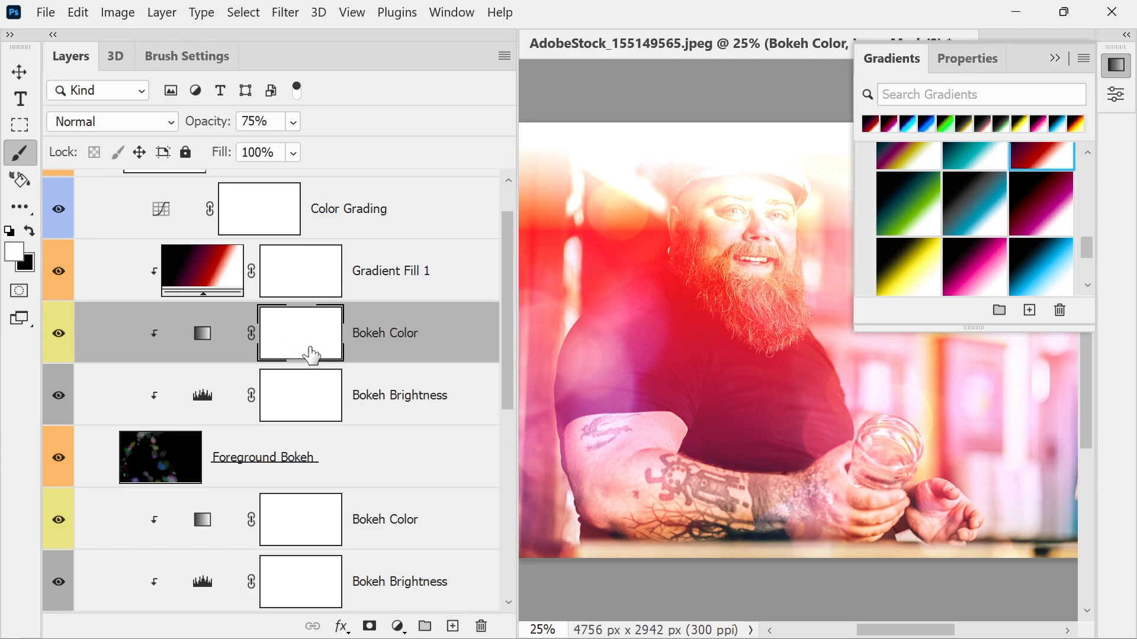
pyautogui.moveTo(513, 365); pyautogui.dragTo(507, 557)
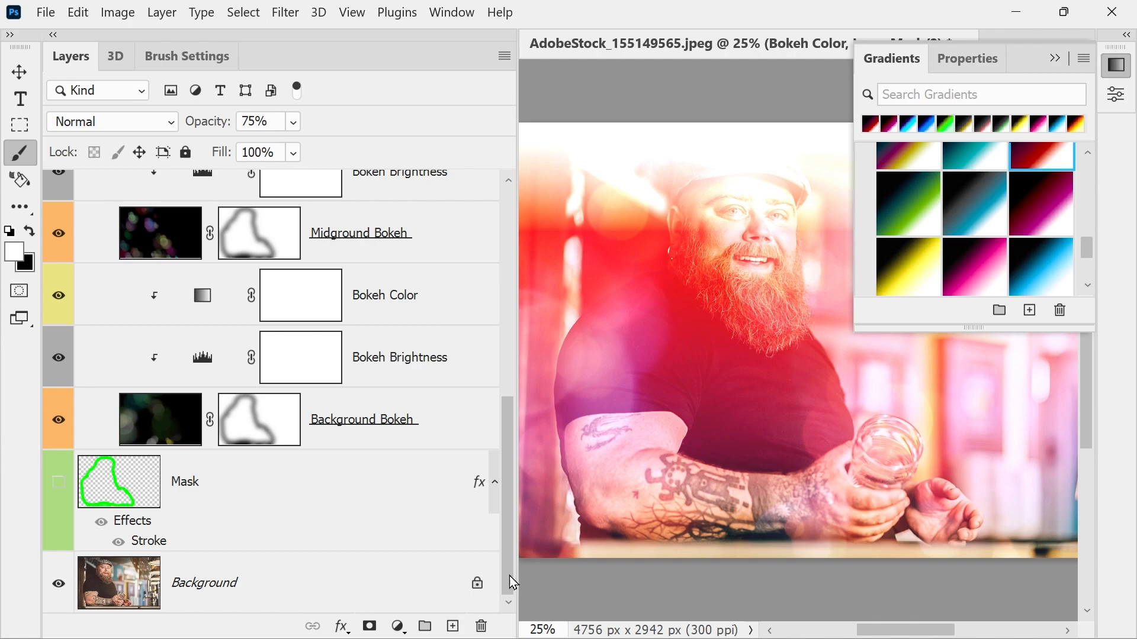
pyautogui.click(338, 243)
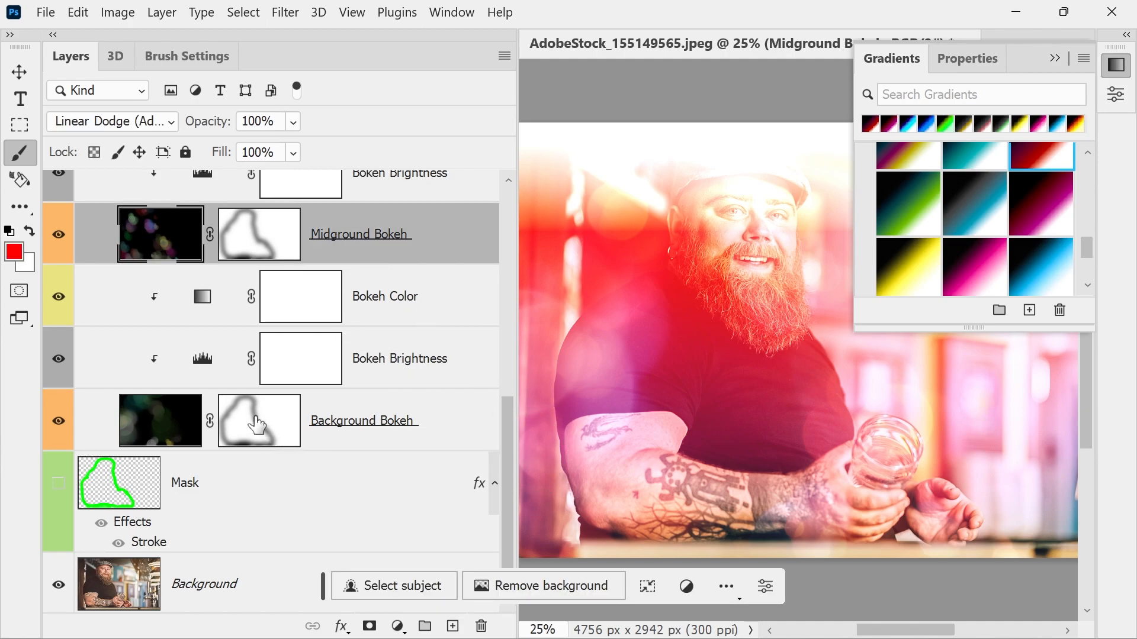
pyautogui.moveTo(504, 446); pyautogui.dragTo(499, 325)
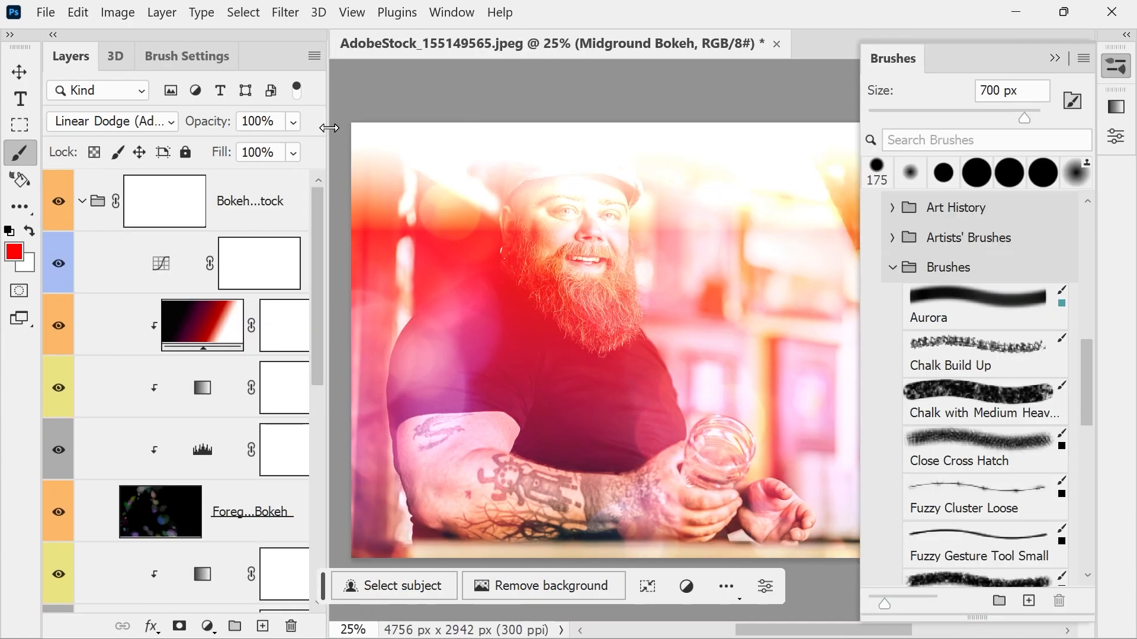
# - Collapse the layer stack and reposition the photo so that it is fully in view
pyautogui.moveTo(329, 128); pyautogui.dragTo(303, 128)
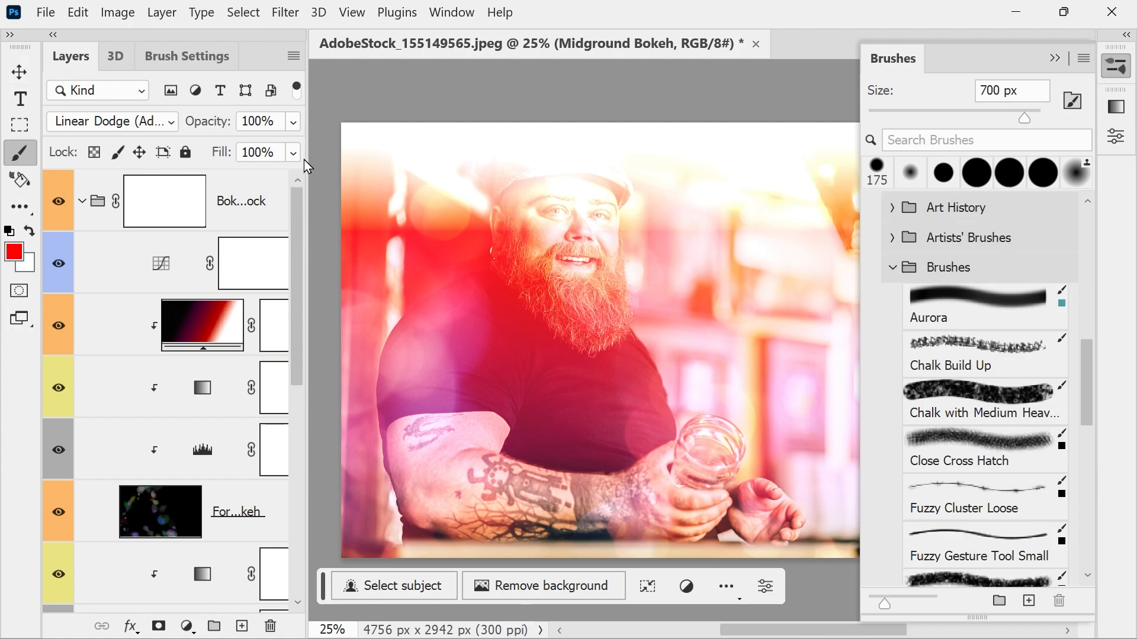
pyautogui.click(53, 34)
pyautogui.moveTo(533, 241); pyautogui.dragTo(443, 253)
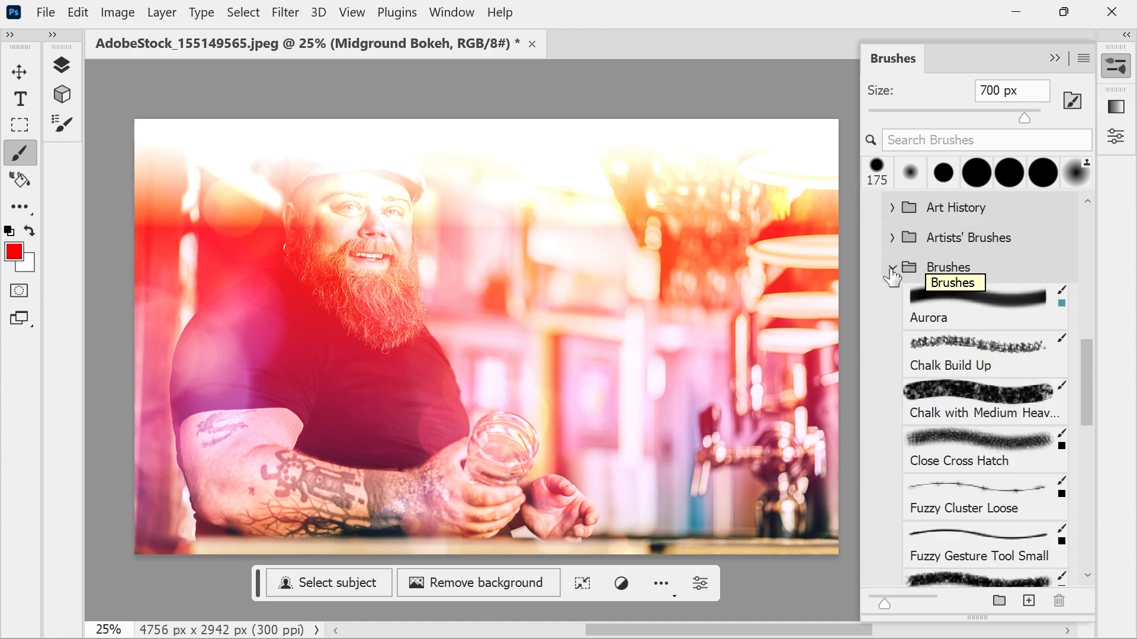
# - Choose the Bokeh Brush 01 Extra Large preset from the BokehBrushes set and try a stroke across the man
pyautogui.moveTo(1082, 343); pyautogui.dragTo(1085, 521)
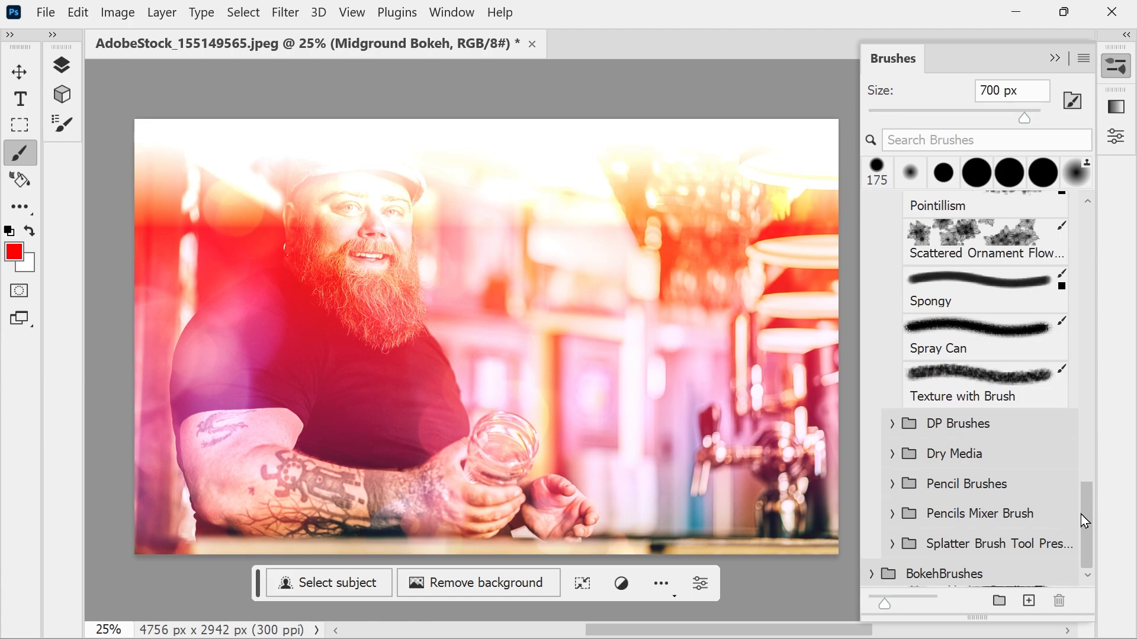
pyautogui.click(871, 573)
pyautogui.moveTo(1084, 454); pyautogui.dragTo(1085, 551)
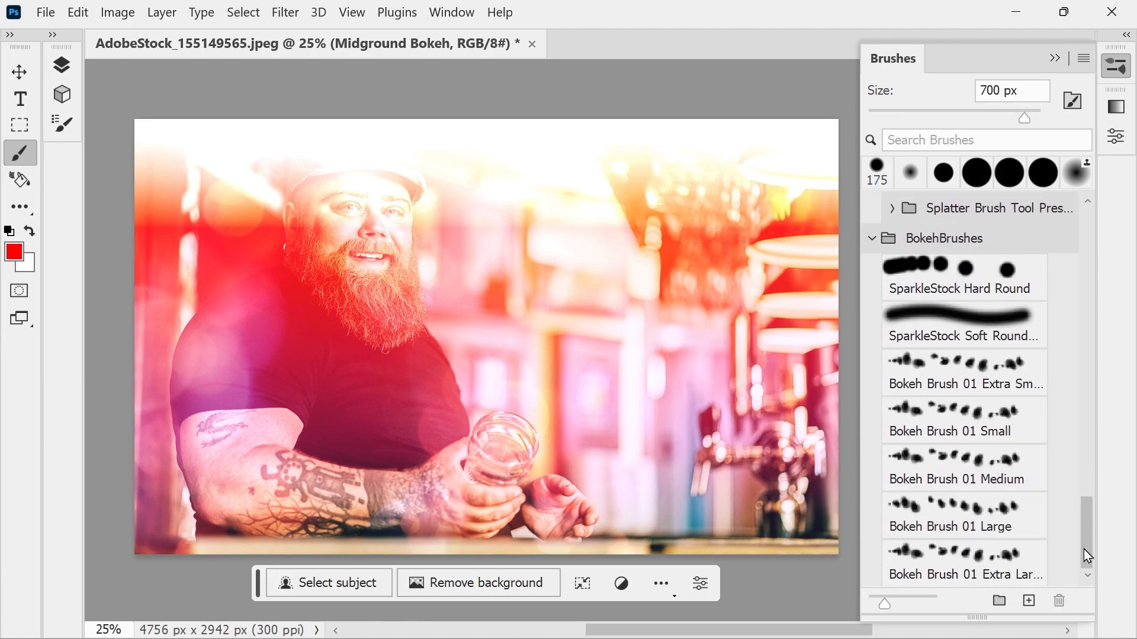
pyautogui.click(949, 566)
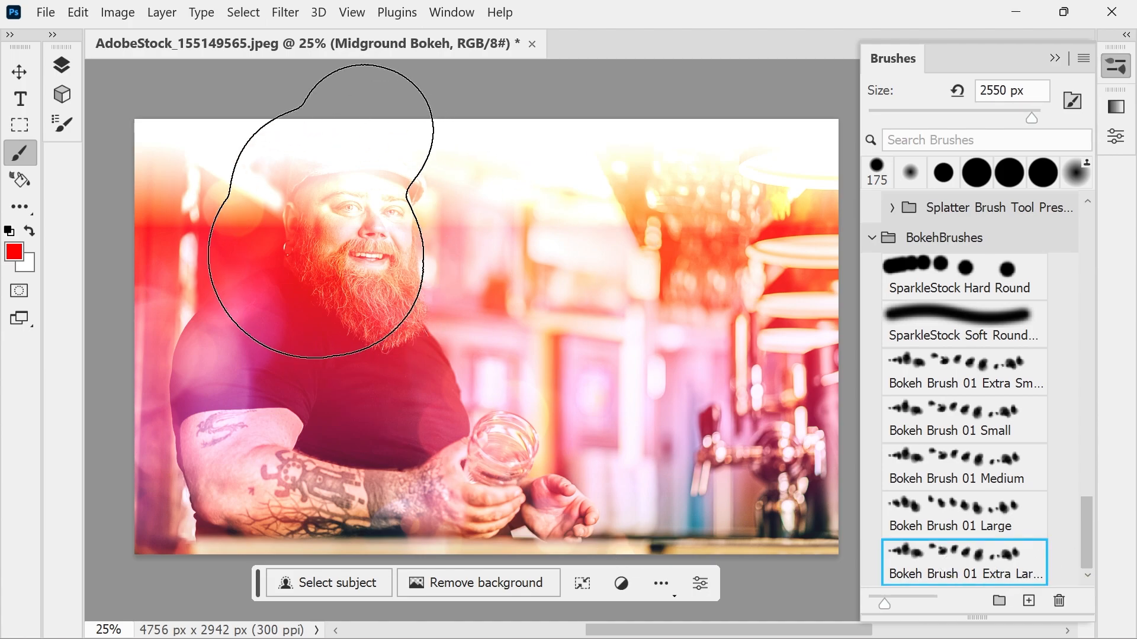
pyautogui.moveTo(421, 262)
pyautogui.mouseDown()
pyautogui.moveTo(568, 291)
pyautogui.moveTo(265, 220)
pyautogui.moveTo(370, 311)
pyautogui.moveTo(546, 368)
pyautogui.mouseUp()
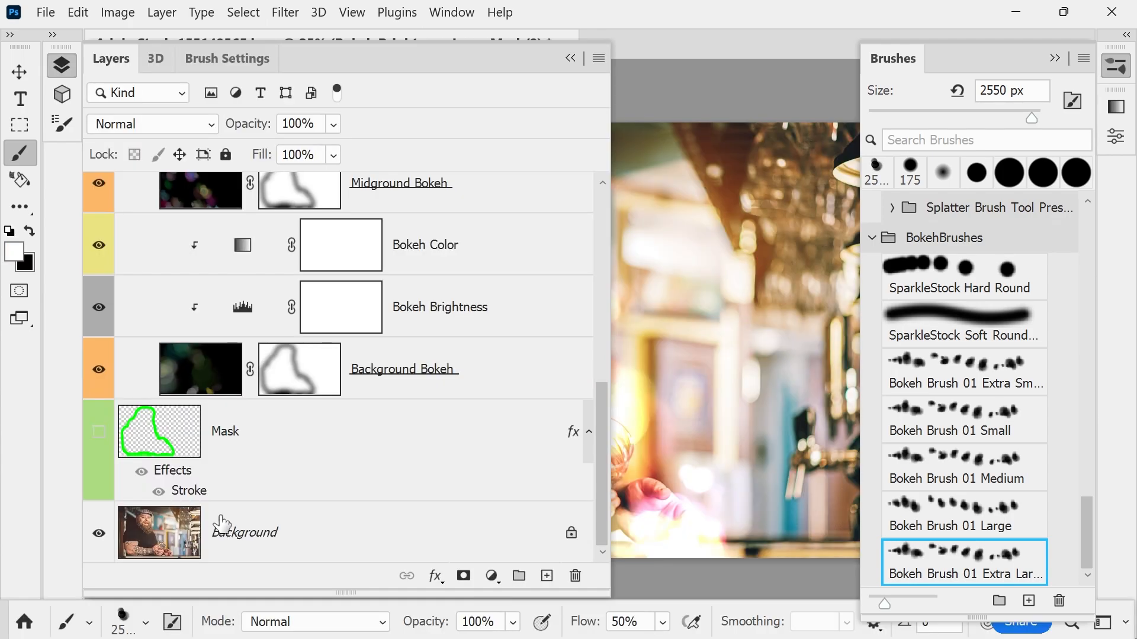
# - Unlock the Background photo layer for painting and collapse the layer stack
pyautogui.click(222, 524)
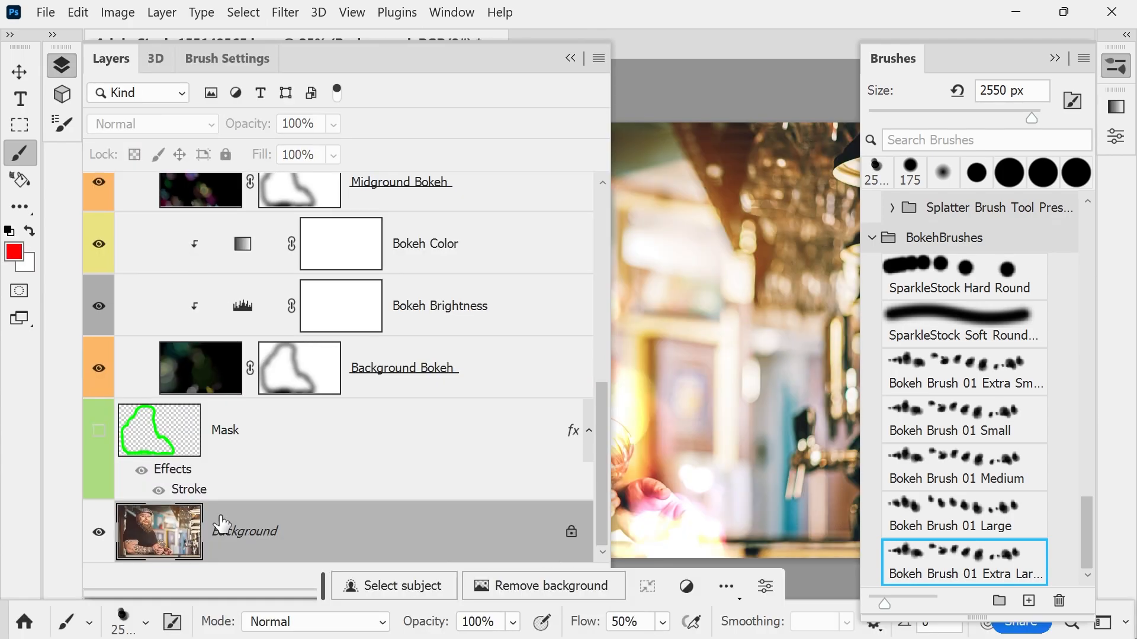
pyautogui.click(571, 532)
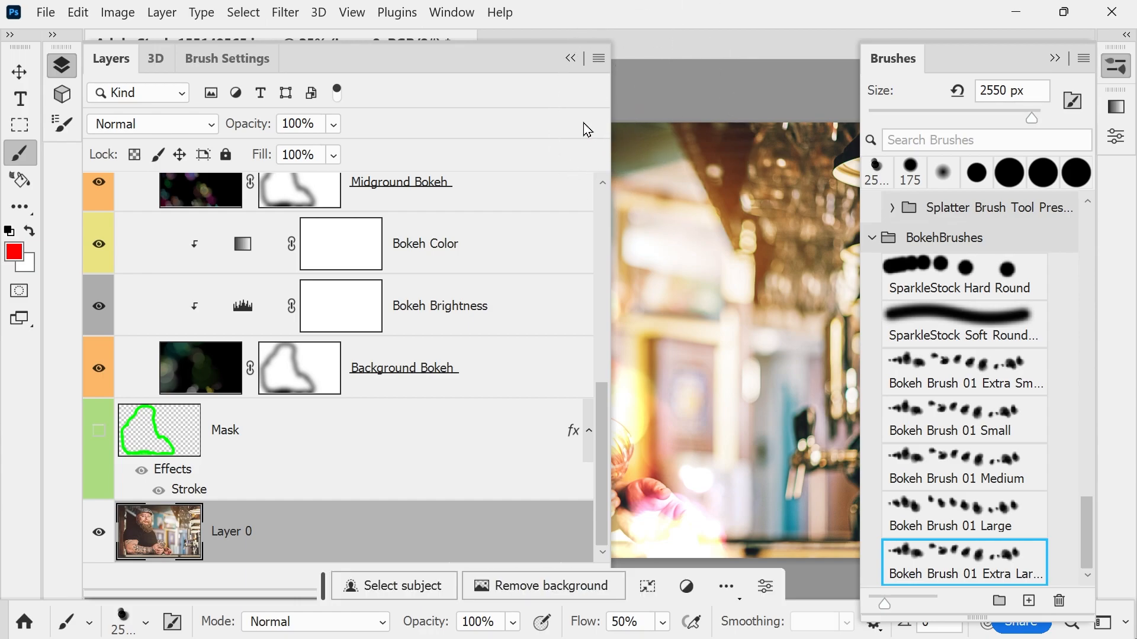
pyautogui.click(570, 58)
# - Paint extra-large multicolored bokeh strokes over the man and the bar background on the unlocked photo layer
pyautogui.moveTo(527, 299)
pyautogui.mouseDown()
pyautogui.moveTo(460, 227)
pyautogui.moveTo(488, 317)
pyautogui.moveTo(434, 193)
pyautogui.moveTo(677, 295)
pyautogui.moveTo(590, 369)
pyautogui.moveTo(457, 171)
pyautogui.mouseUp()
pyautogui.moveTo(306, 294)
pyautogui.mouseDown()
pyautogui.moveTo(321, 218)
pyautogui.moveTo(362, 324)
pyautogui.moveTo(353, 385)
pyautogui.moveTo(453, 378)
pyautogui.moveTo(403, 217)
pyautogui.mouseUp()
pyautogui.moveTo(470, 229)
pyautogui.mouseDown()
pyautogui.moveTo(706, 349)
pyautogui.moveTo(699, 313)
pyautogui.moveTo(781, 434)
pyautogui.moveTo(761, 391)
pyautogui.moveTo(735, 229)
pyautogui.moveTo(785, 178)
pyautogui.moveTo(763, 296)
pyautogui.moveTo(772, 162)
pyautogui.moveTo(735, 443)
pyautogui.moveTo(586, 421)
pyautogui.moveTo(569, 404)
pyautogui.moveTo(658, 420)
pyautogui.moveTo(713, 401)
pyautogui.moveTo(695, 315)
pyautogui.moveTo(637, 267)
pyautogui.moveTo(742, 379)
pyautogui.moveTo(691, 439)
pyautogui.mouseUp()
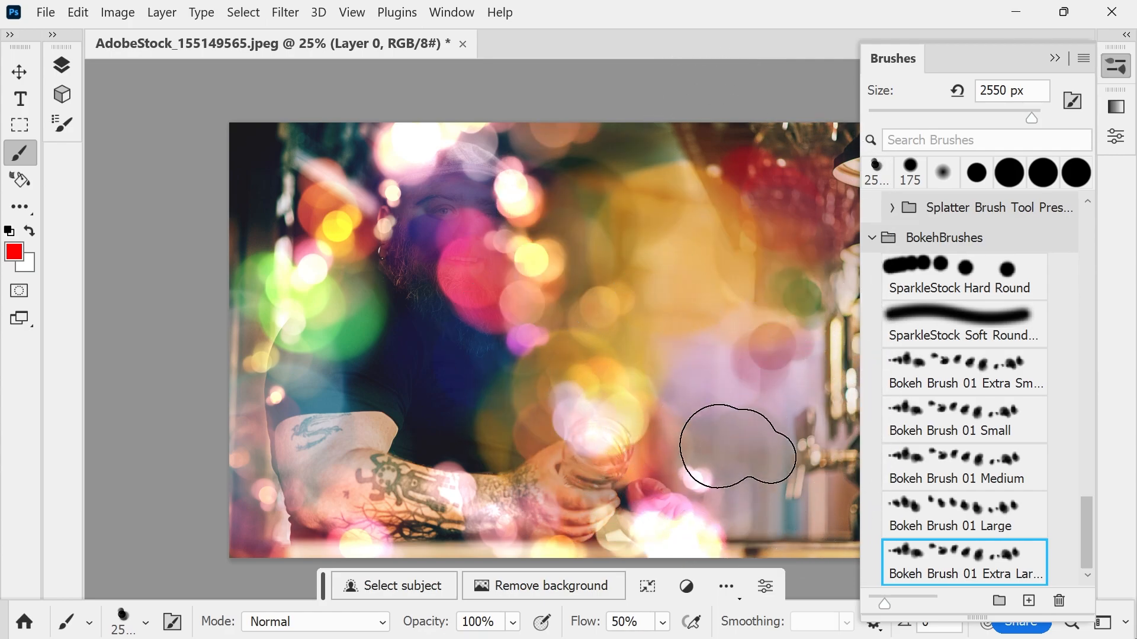
pyautogui.moveTo(706, 367)
pyautogui.mouseDown()
pyautogui.moveTo(686, 336)
pyautogui.moveTo(679, 278)
pyautogui.mouseUp()
pyautogui.moveTo(681, 206)
pyautogui.mouseDown()
pyautogui.moveTo(726, 291)
pyautogui.moveTo(751, 396)
pyautogui.moveTo(669, 414)
pyautogui.moveTo(646, 186)
pyautogui.moveTo(660, 330)
pyautogui.mouseUp()
pyautogui.moveTo(712, 412)
pyautogui.mouseDown()
pyautogui.moveTo(586, 264)
pyautogui.moveTo(673, 422)
pyautogui.mouseUp()
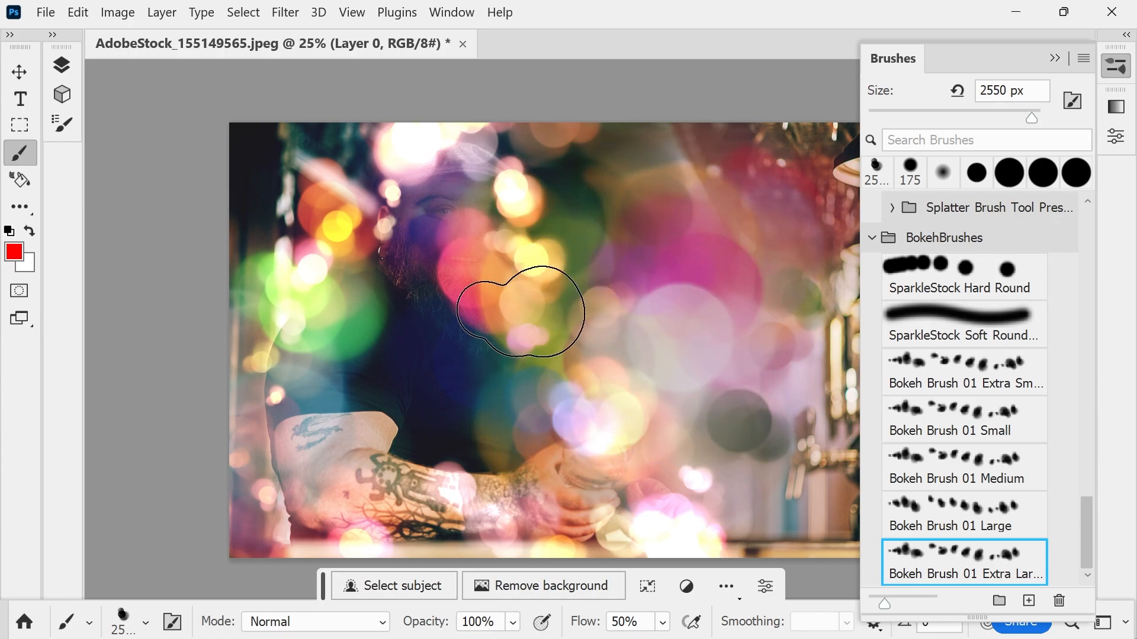
# - Undo the last three bokeh brush strokes and paint a new diagonal stroke across the bar background
pyautogui.hotkey('ctrl', 'z')
pyautogui.hotkey('ctrl', 'z')
pyautogui.hotkey('ctrl', 'z')
pyautogui.moveTo(605, 155)
pyautogui.mouseDown()
pyautogui.moveTo(650, 179)
pyautogui.moveTo(761, 343)
pyautogui.mouseUp()
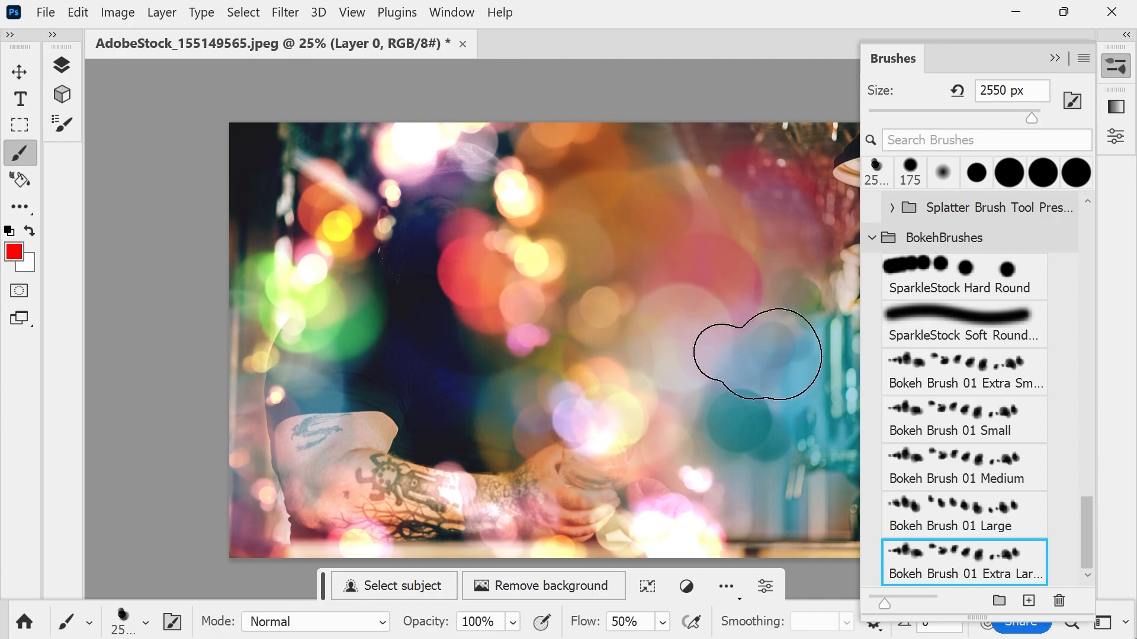